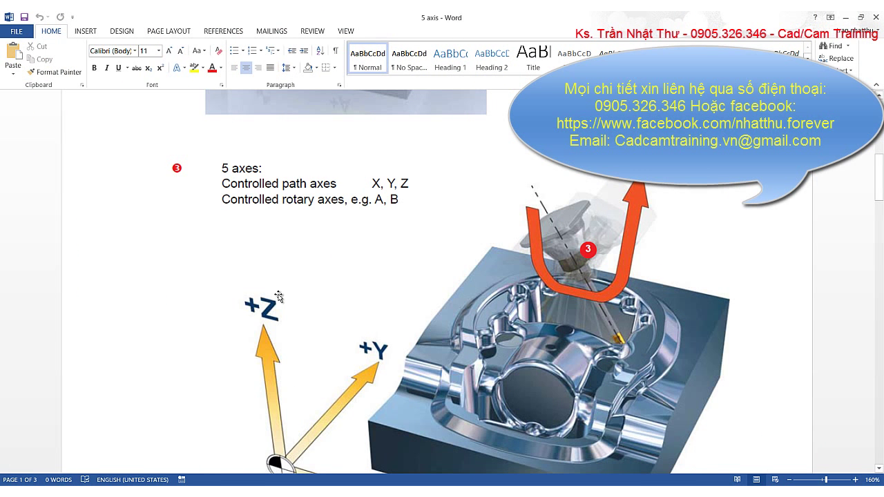
Scroll the Word notes to show the 5-axis diagram with its +Z and +Y axes.
{"action": "scroll", "coordinate": [298, 299], "scroll_direction": "down", "scroll_amount": 1}
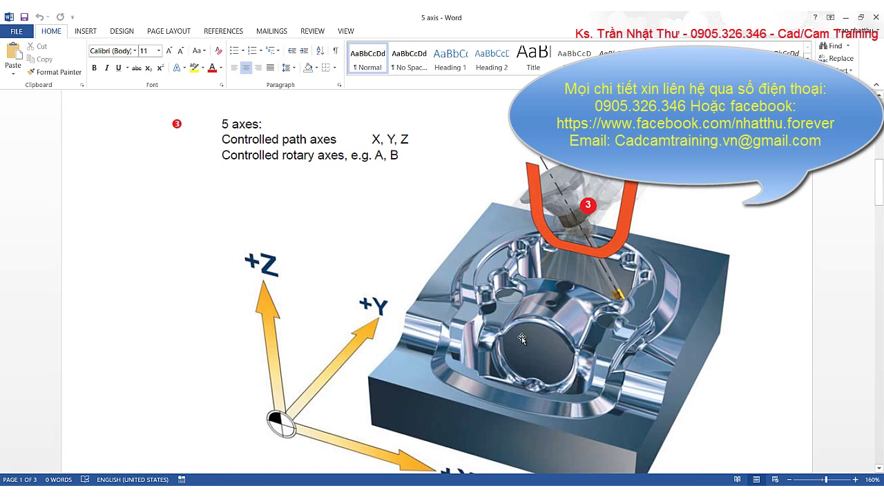
{"action": "scroll", "coordinate": [521, 339], "scroll_direction": "down", "scroll_amount": 1}
{"action": "scroll", "coordinate": [521, 339], "scroll_direction": "up", "scroll_amount": 1}
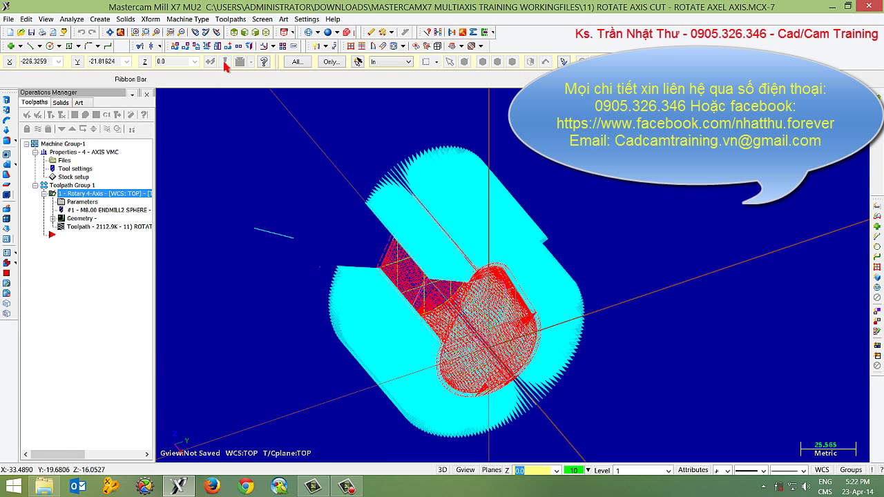
Create a second Rotary 4-Axis operation from the Toolpaths Multiaxis menu.
{"action": "left_click", "coordinate": [230, 18]}
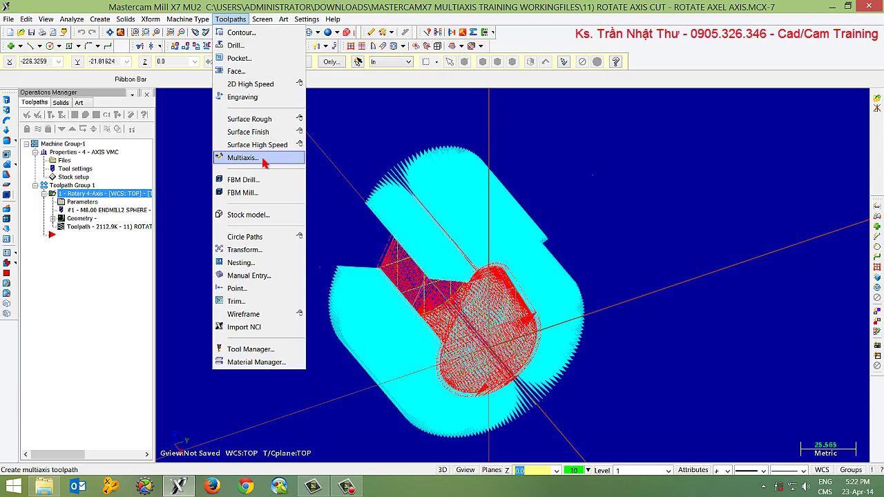
{"action": "left_click", "coordinate": [263, 157]}
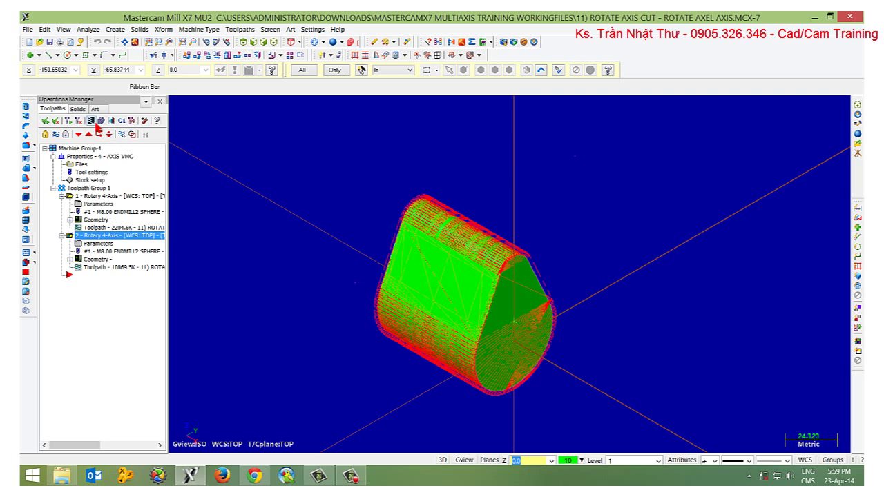
Backplot the new rotary toolpath, then machine-simulate both Toolpath Group 1 operations.
{"action": "left_click", "coordinate": [93, 123]}
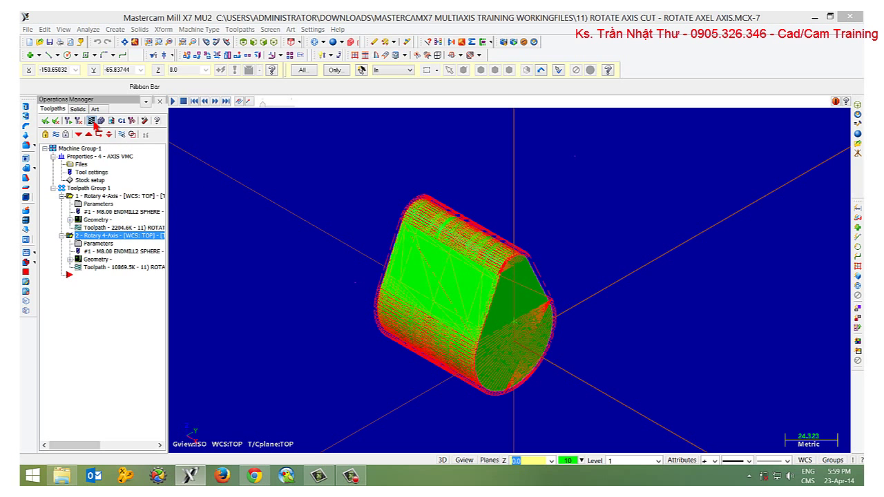
{"action": "left_click", "coordinate": [175, 102]}
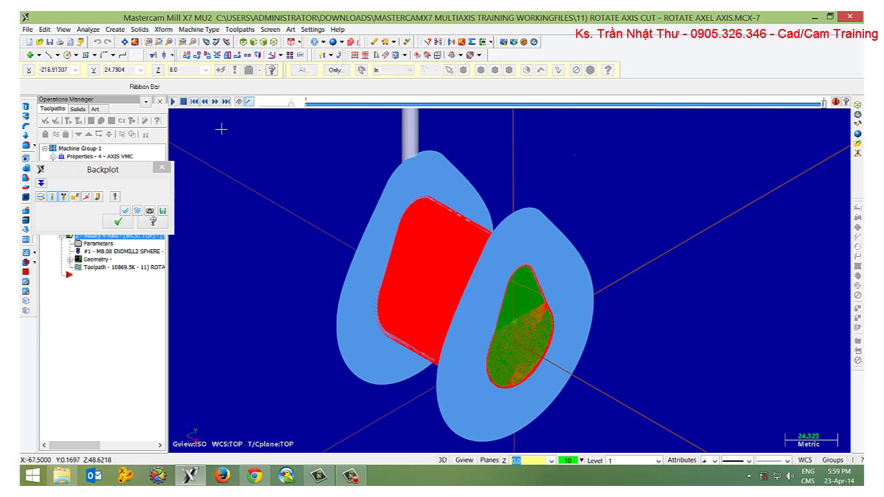
{"action": "left_click", "coordinate": [127, 221]}
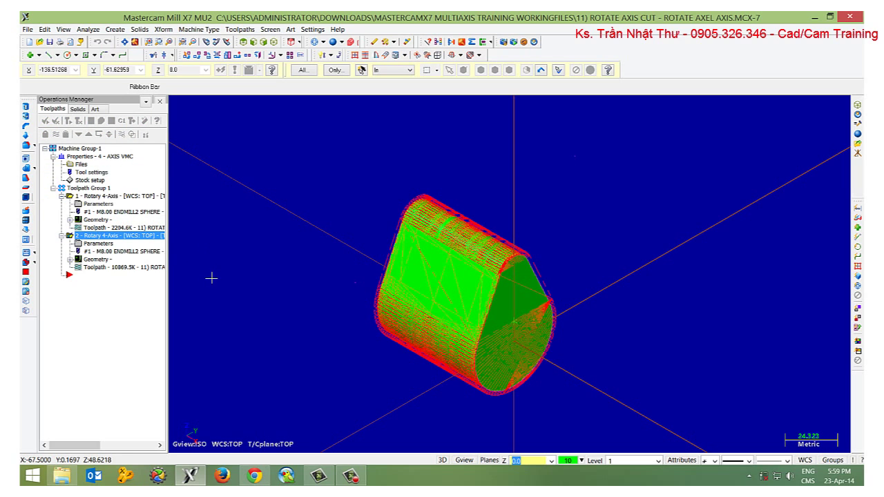
{"action": "left_click", "coordinate": [96, 190]}
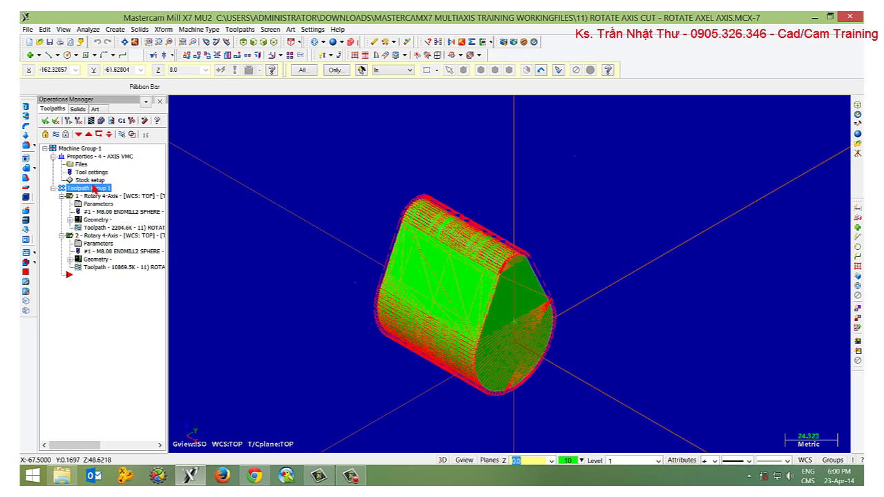
{"action": "left_click", "coordinate": [536, 43]}
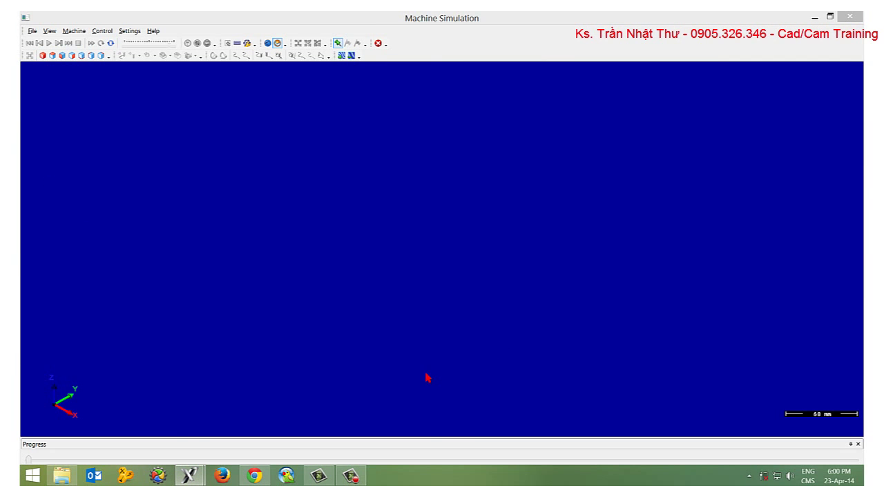
Play the rotary toolpath simulation, zooming and rotating to view the axle end-on.
{"action": "left_click", "coordinate": [49, 43]}
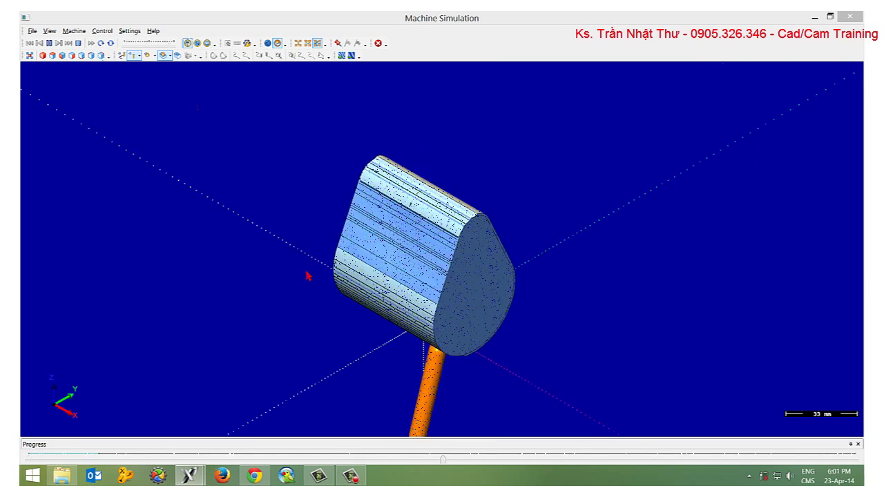
{"action": "scroll", "coordinate": [307, 277], "scroll_direction": "down", "scroll_amount": 3}
{"action": "scroll", "coordinate": [316, 277], "scroll_direction": "down", "scroll_amount": 2}
{"action": "scroll", "coordinate": [322, 276], "scroll_direction": "up", "scroll_amount": 3}
{"action": "scroll", "coordinate": [345, 276], "scroll_direction": "up", "scroll_amount": 5}
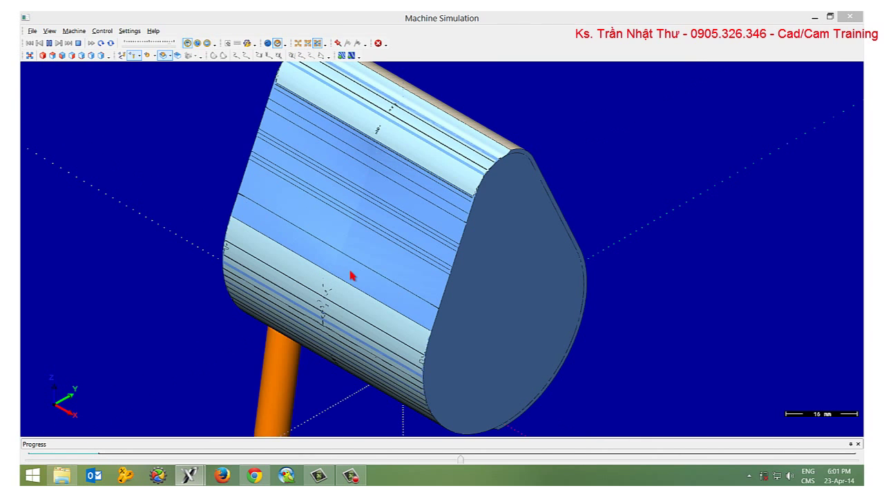
{"action": "scroll", "coordinate": [373, 294], "scroll_direction": "up", "scroll_amount": 2}
{"action": "scroll", "coordinate": [388, 305], "scroll_direction": "down", "scroll_amount": 3}
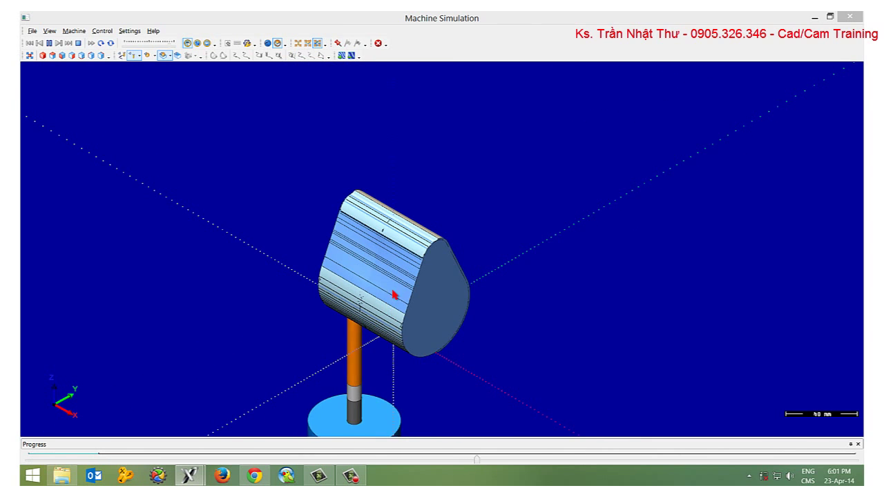
{"action": "mouse_move", "coordinate": [394, 292]}
{"action": "middle_mouse_down"}
{"action": "mouse_move", "coordinate": [408, 254]}
{"action": "mouse_move", "coordinate": [586, 145]}
{"action": "middle_mouse_up"}
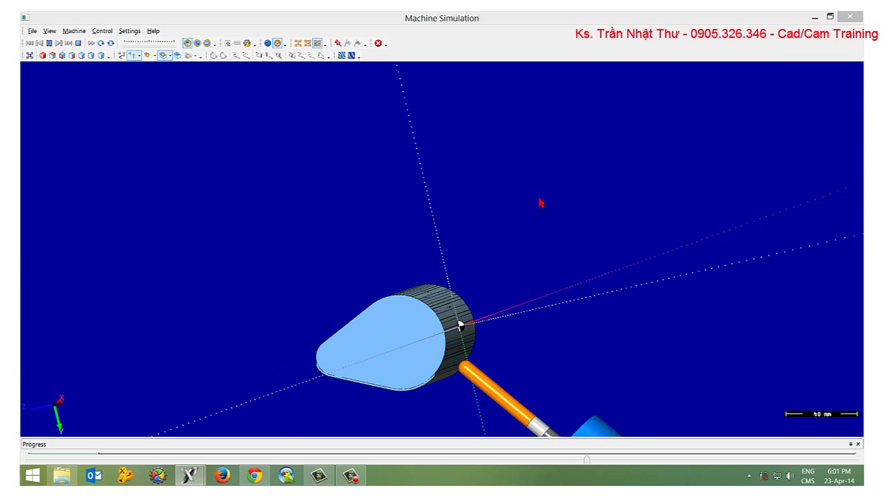
Close the simulation, copy the S-curve profile 25 along X, and window-select both curves.
{"action": "key", "text": "alt+F4"}
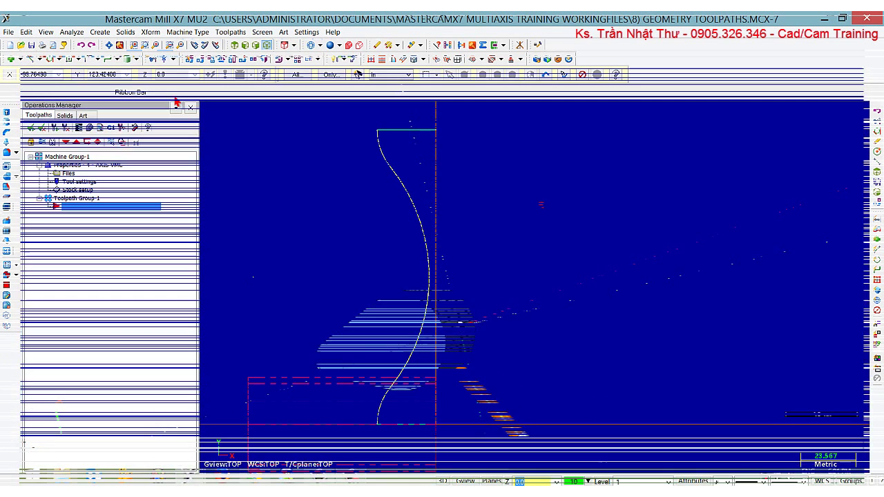
{"action": "left_click", "coordinate": [209, 60]}
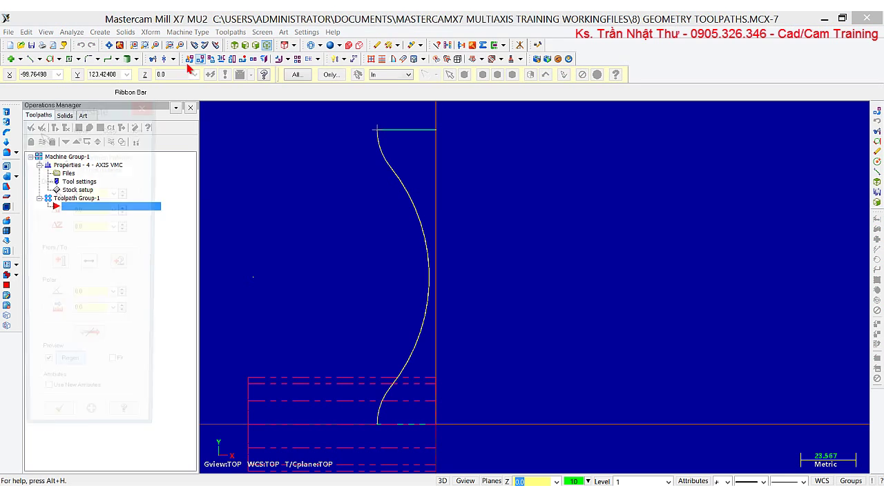
{"action": "left_click", "coordinate": [111, 138]}
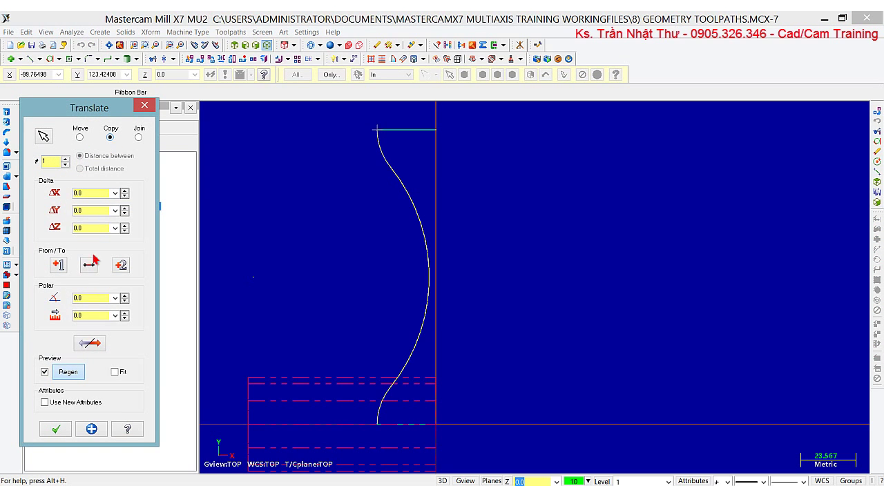
{"action": "left_click", "coordinate": [61, 268]}
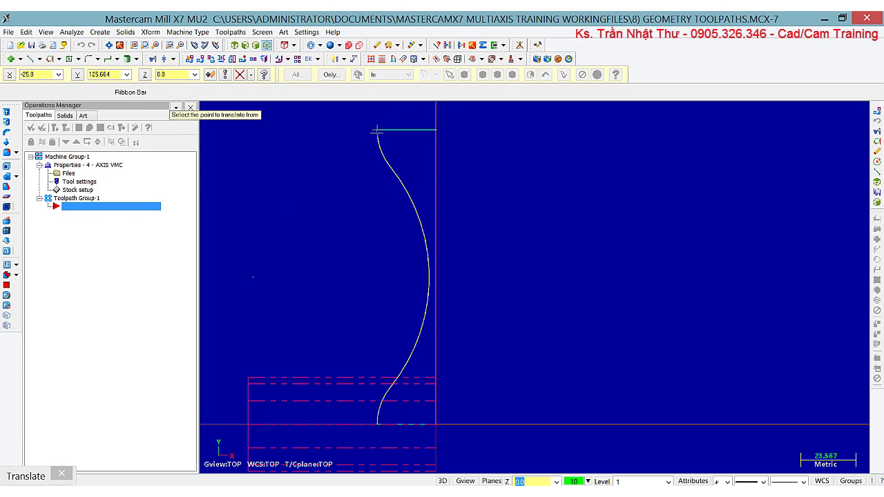
{"action": "left_click", "coordinate": [379, 129]}
{"action": "left_click", "coordinate": [435, 129]}
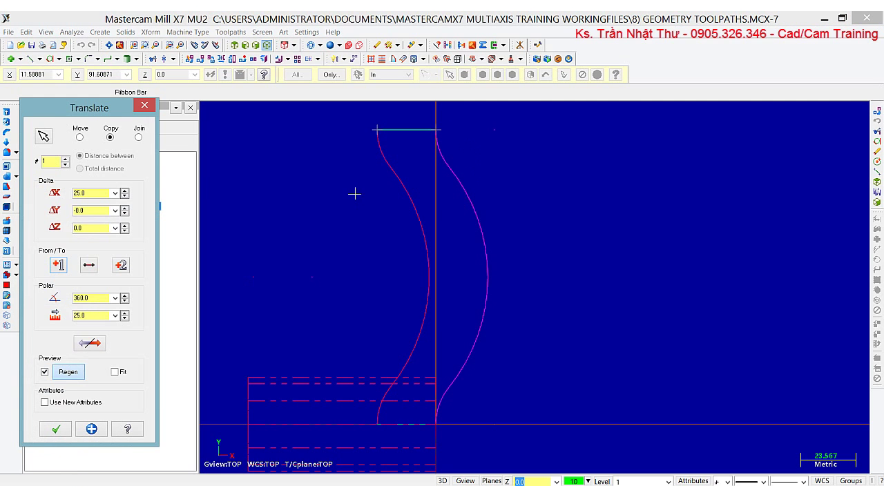
{"action": "left_click", "coordinate": [57, 429]}
{"action": "scroll", "coordinate": [394, 272], "scroll_direction": "down", "scroll_amount": 1}
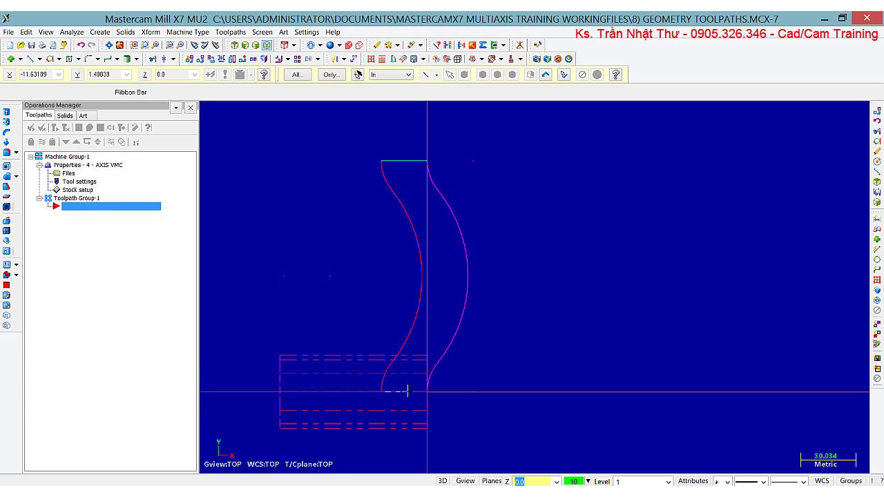
{"action": "left_click_drag", "start_coordinate": [525, 408], "coordinate": [334, 152]}
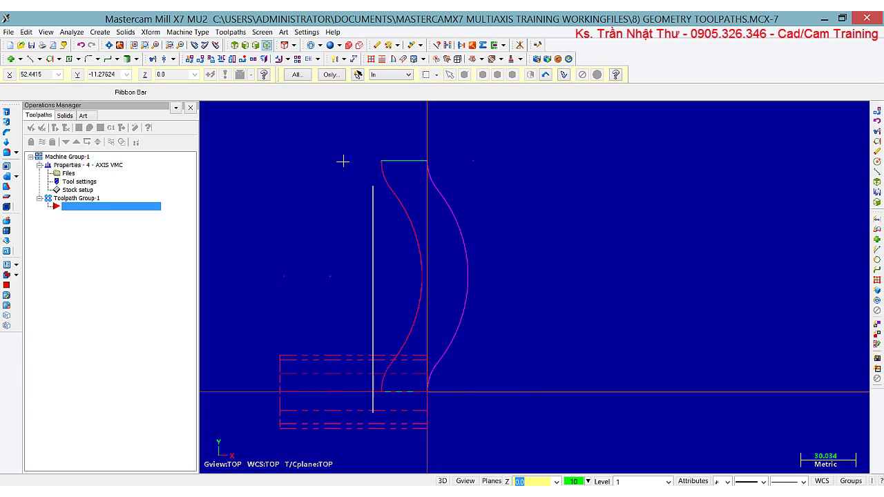
Move the curved profile about 49 mm to the left, then zoom to see the whole outline.
{"action": "left_click", "coordinate": [199, 59]}
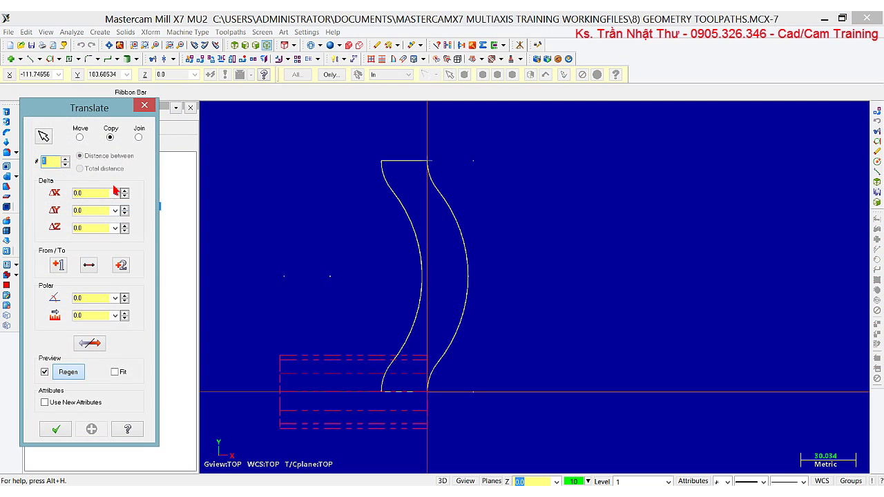
{"action": "left_click", "coordinate": [79, 139]}
{"action": "left_click", "coordinate": [60, 264]}
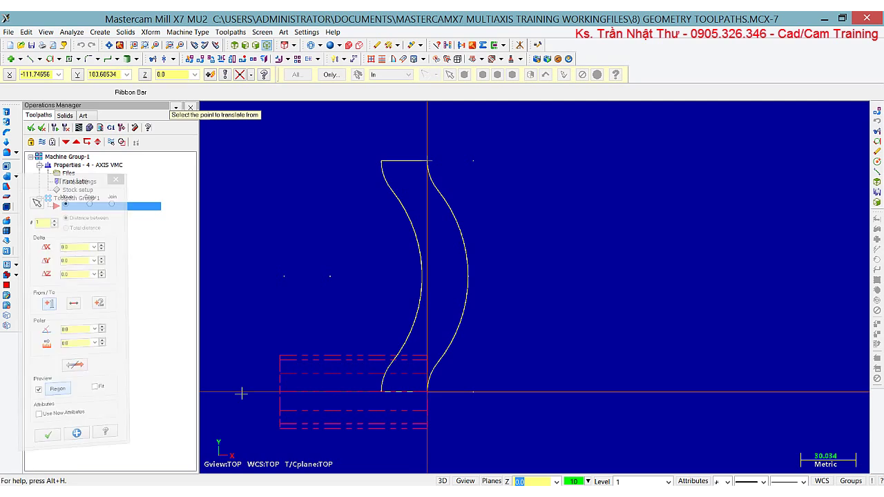
{"action": "left_click", "coordinate": [382, 393]}
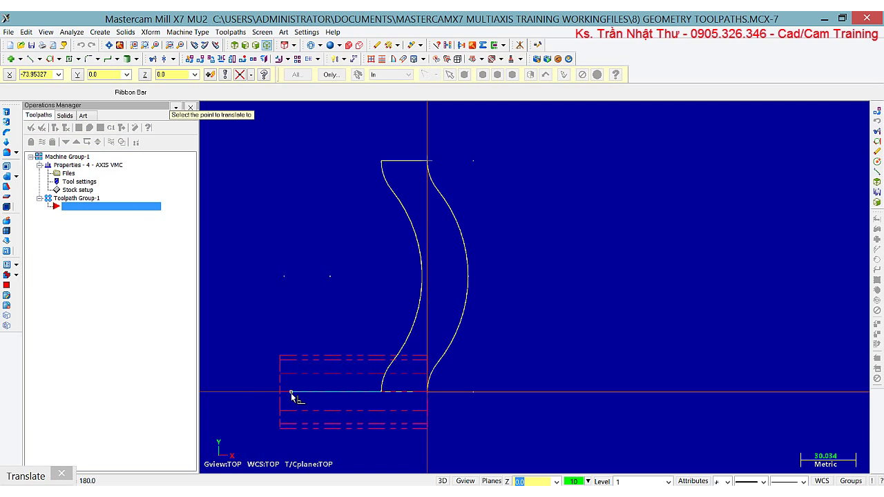
{"action": "left_click", "coordinate": [292, 393]}
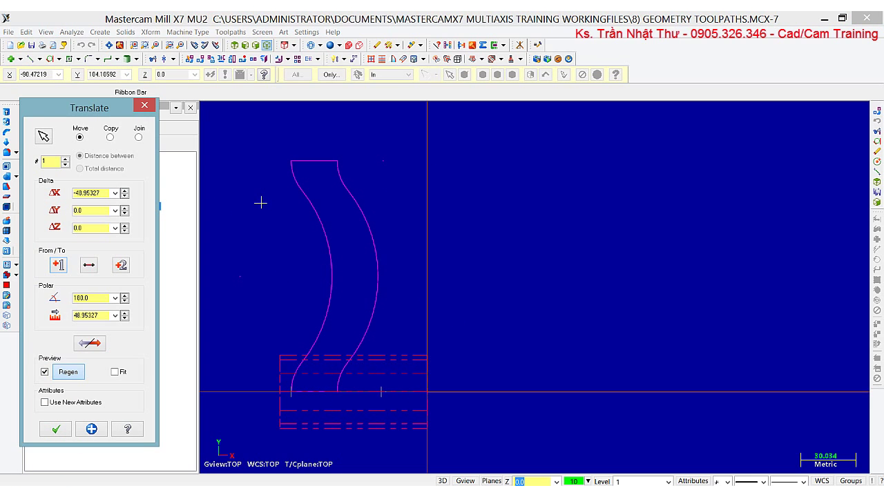
{"action": "left_click", "coordinate": [57, 429]}
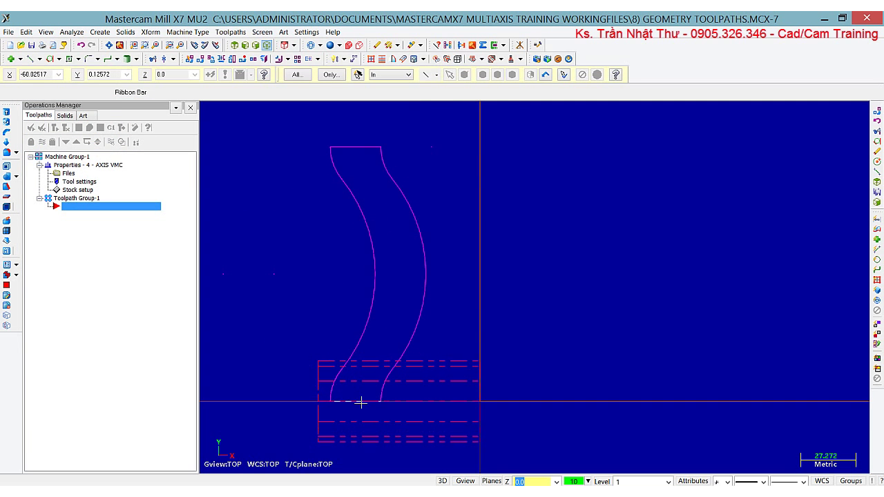
{"action": "scroll", "coordinate": [362, 411], "scroll_direction": "up", "scroll_amount": 2}
{"action": "scroll", "coordinate": [362, 411], "scroll_direction": "down", "scroll_amount": 1}
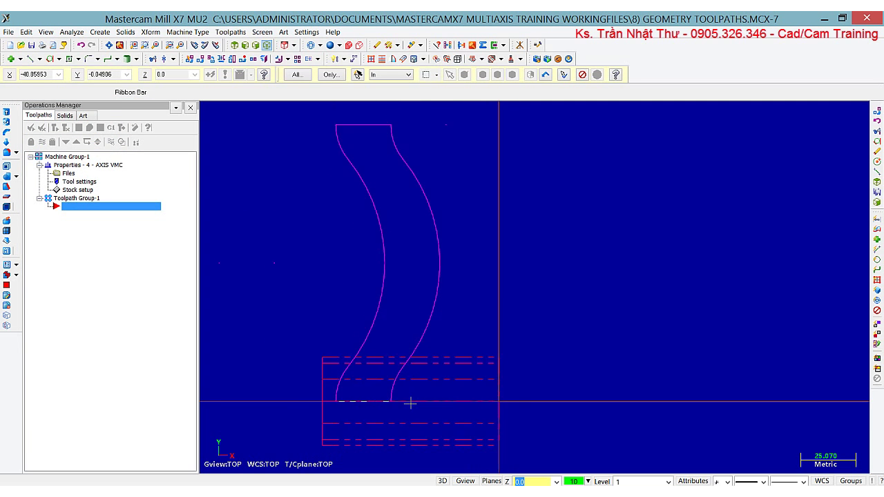
{"action": "scroll", "coordinate": [358, 380], "scroll_direction": "up", "scroll_amount": 1}
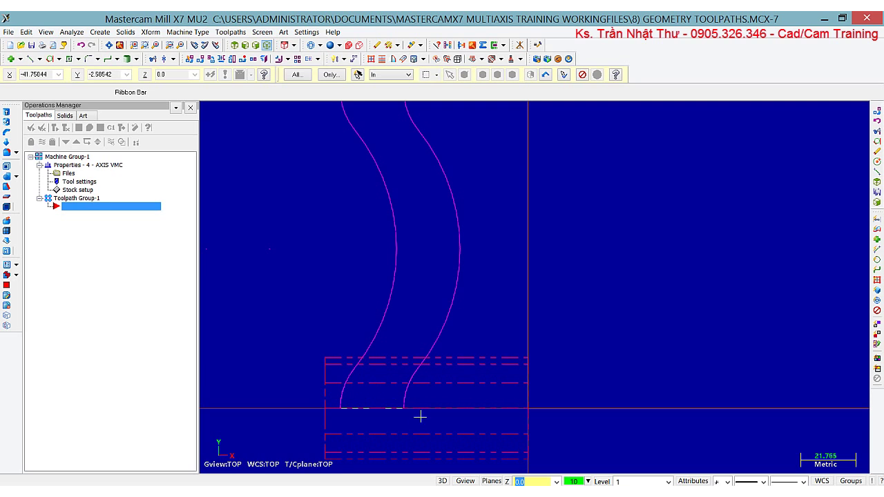
{"action": "scroll", "coordinate": [420, 417], "scroll_direction": "up", "scroll_amount": 1}
{"action": "scroll", "coordinate": [420, 417], "scroll_direction": "up", "scroll_amount": 1}
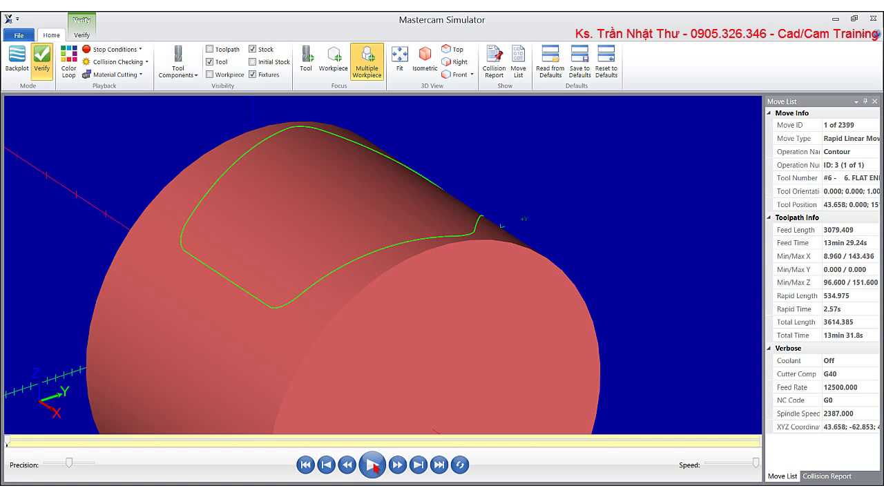
Play the Contour (3D) verification on the cylinder stock, then select all Toolpath Group-1 operations.
{"action": "left_click", "coordinate": [374, 467]}
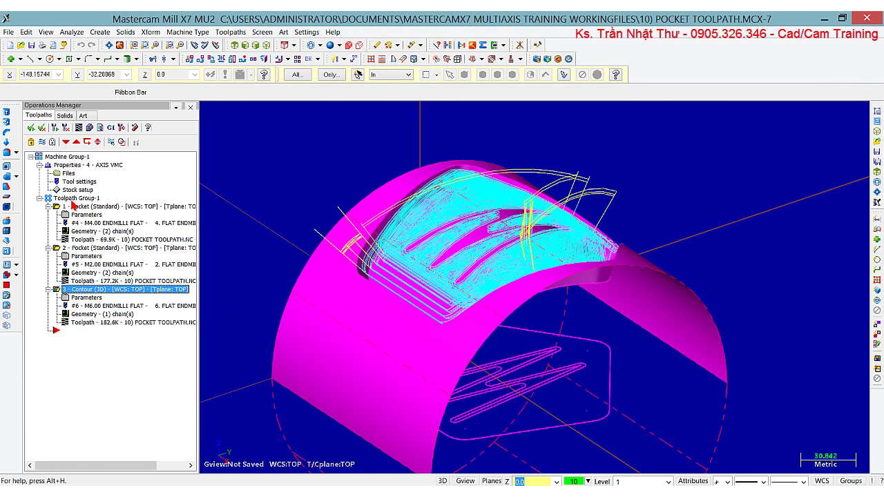
{"action": "left_click", "coordinate": [75, 199]}
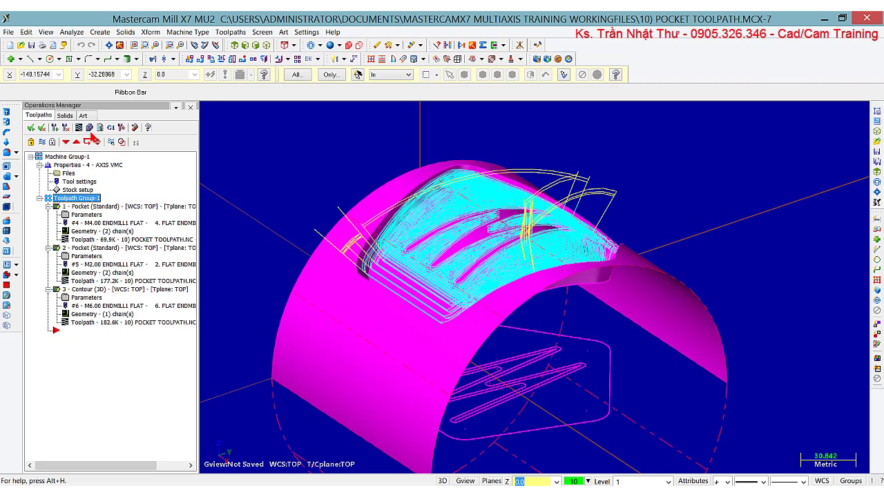
Verify all three operations cutting the pocket and slots, then drag the Port Mill backplot dialog aside.
{"action": "left_click", "coordinate": [89, 128]}
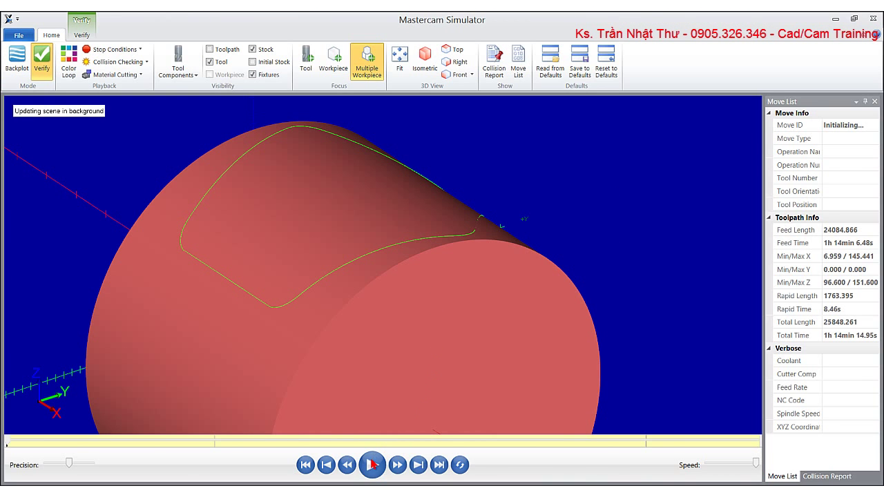
{"action": "left_click", "coordinate": [372, 464]}
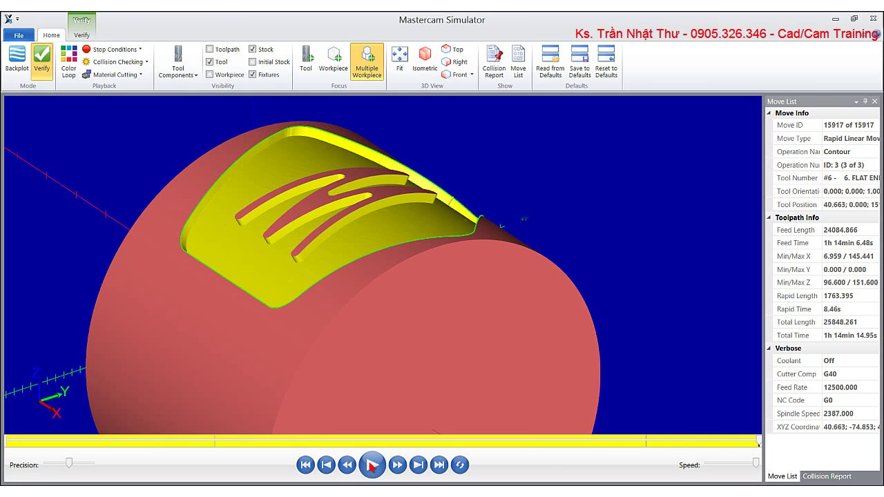
{"action": "left_click_drag", "start_coordinate": [108, 184], "coordinate": [226, 247]}
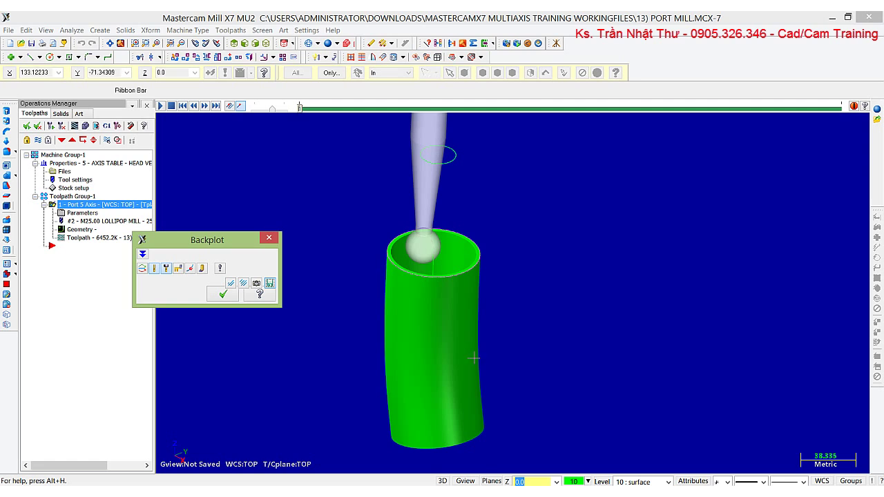
Tilt the tube upright and play the Port 5 Axis toolpath backplot.
{"action": "mouse_move", "coordinate": [476, 373]}
{"action": "middle_mouse_down"}
{"action": "mouse_move", "coordinate": [496, 305]}
{"action": "mouse_move", "coordinate": [402, 366]}
{"action": "mouse_move", "coordinate": [387, 342]}
{"action": "middle_mouse_up"}
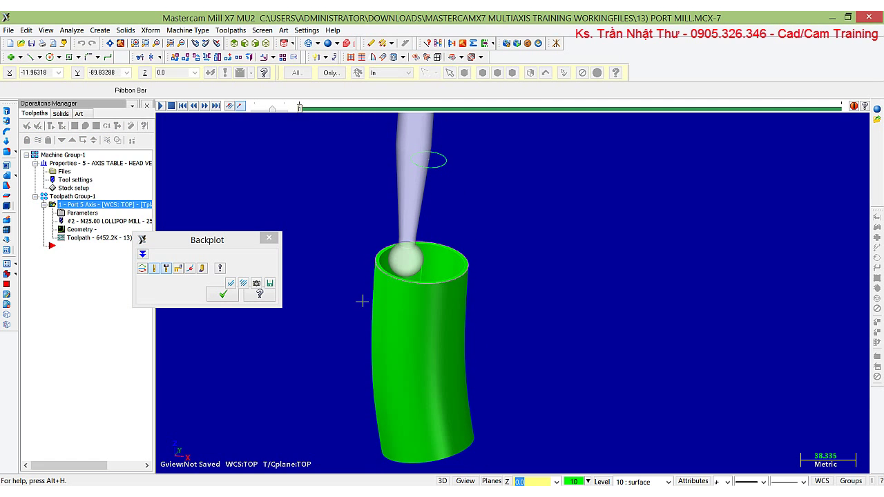
{"action": "left_click", "coordinate": [159, 106]}
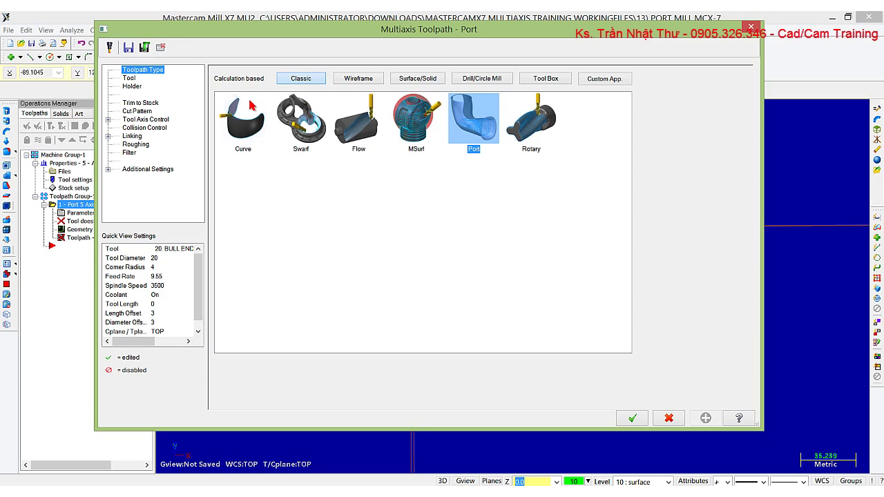
Accept the Port toolpath settings, then select the block's right top face in MUFMILL.MCX-7.
{"action": "left_click", "coordinate": [633, 419]}
{"action": "left_click", "coordinate": [60, 125]}
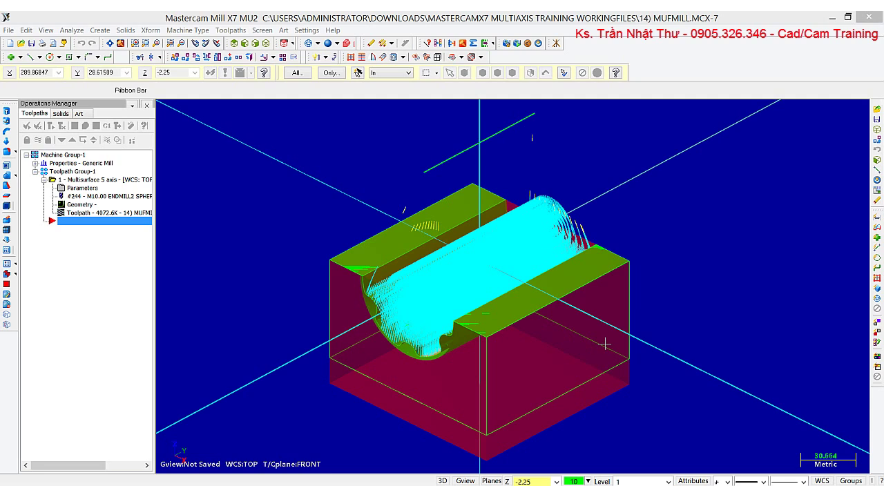
{"action": "left_click", "coordinate": [599, 297]}
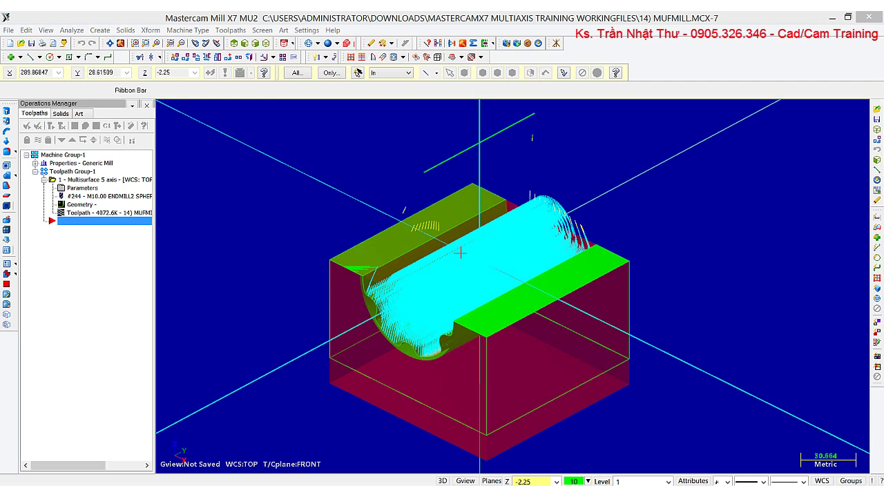
Select operation 1, Multisurface 5 axis, and open its backplot.
{"action": "left_click", "coordinate": [396, 257]}
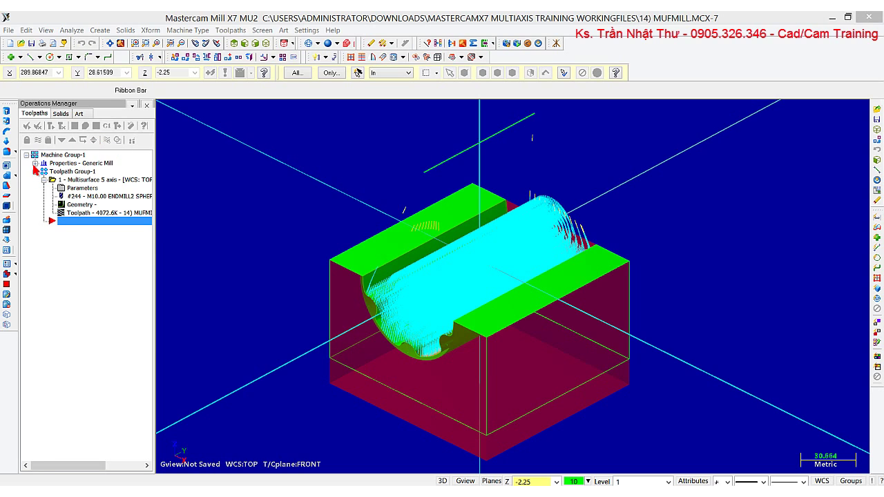
{"action": "left_click", "coordinate": [35, 164]}
{"action": "left_click", "coordinate": [83, 205]}
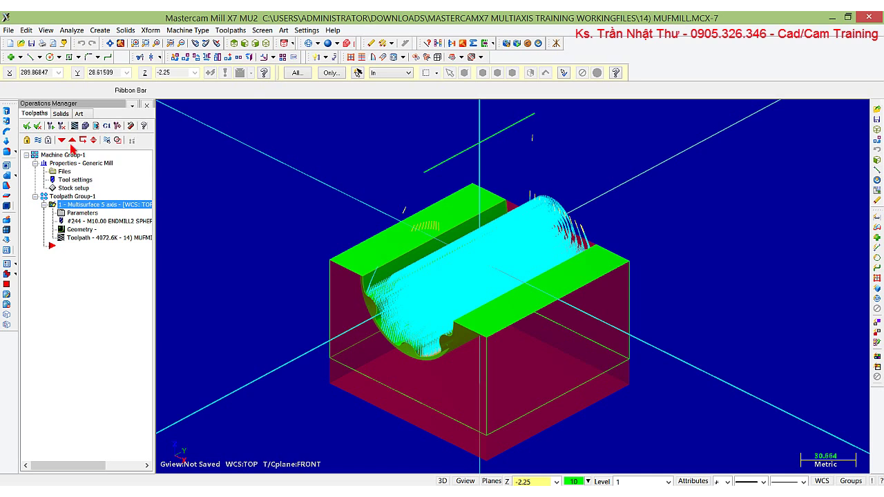
{"action": "left_click", "coordinate": [72, 126]}
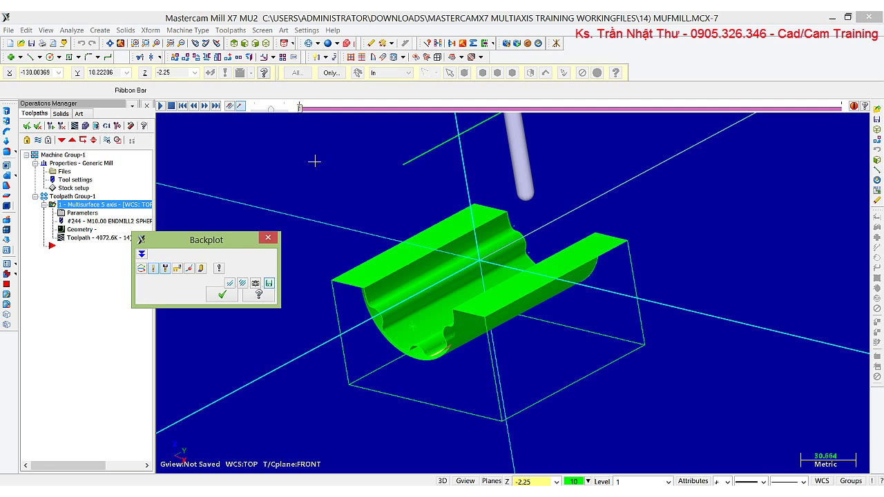
Play the multisurface backplot and orbit the part while the tool cuts the channel.
{"action": "left_click", "coordinate": [160, 107]}
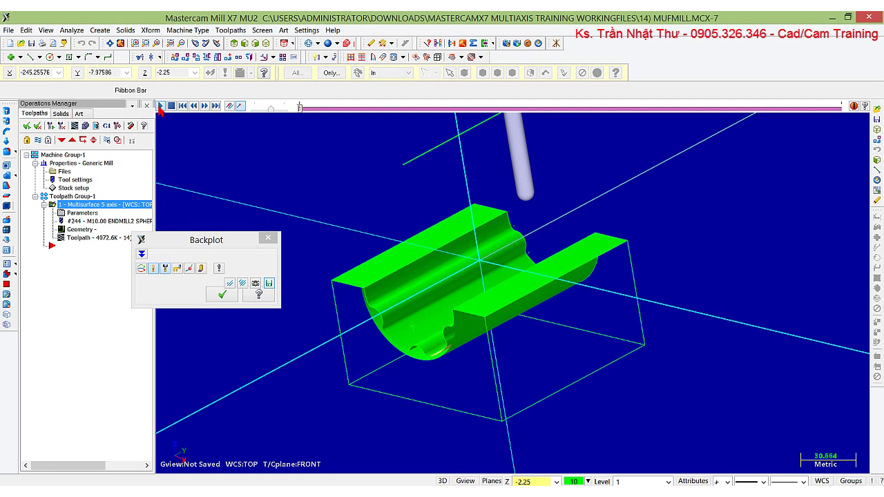
{"action": "left_click", "coordinate": [160, 106]}
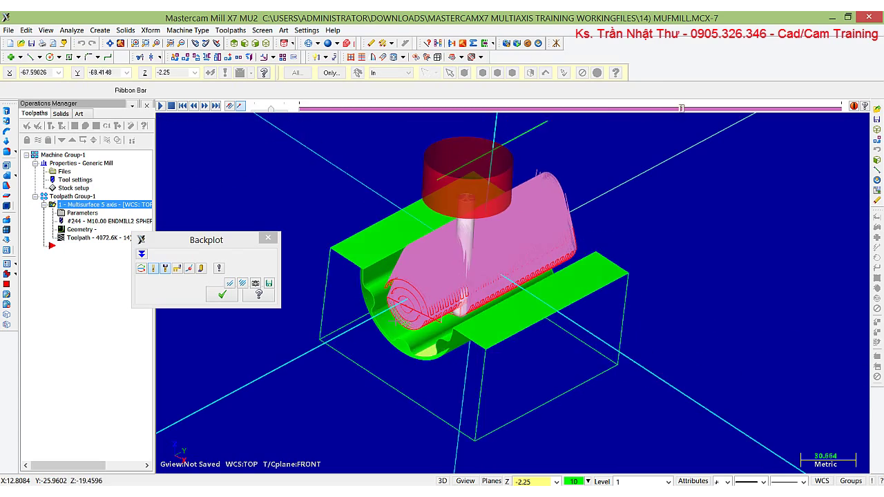
{"action": "middle_click_drag", "start_coordinate": [511, 290], "coordinate": [484, 303]}
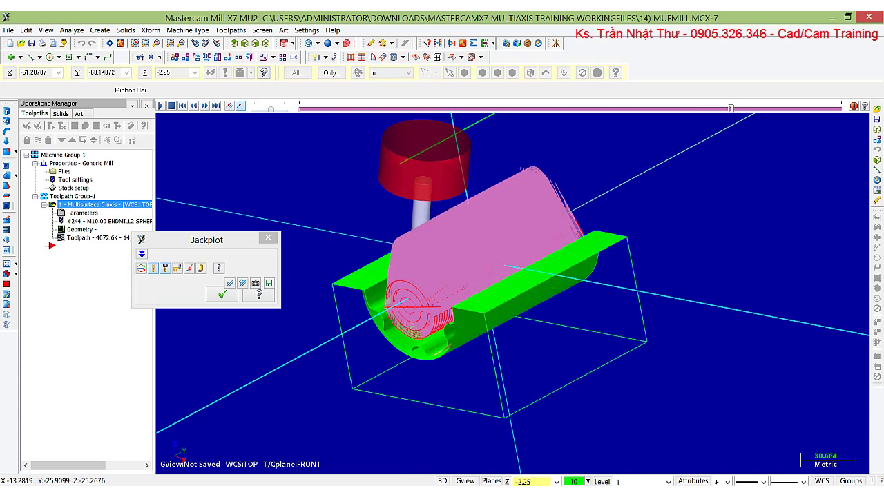
{"action": "middle_click_drag", "start_coordinate": [429, 303], "coordinate": [406, 323]}
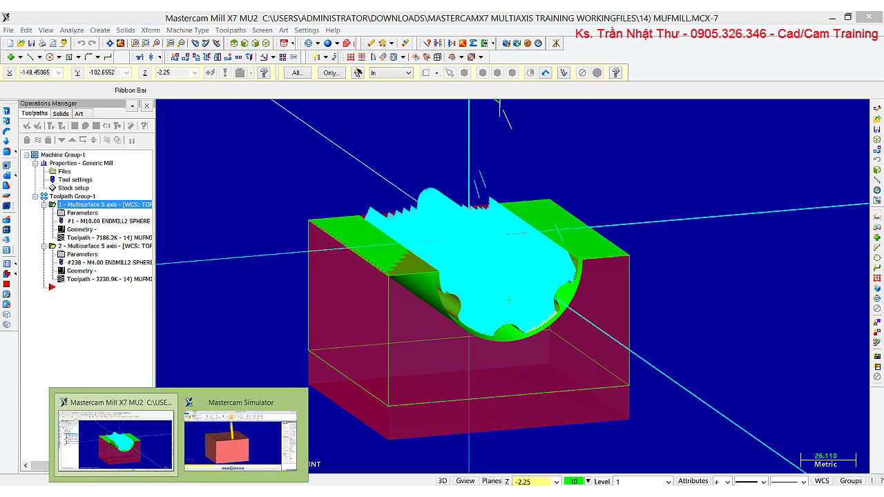
Select all of Toolpath Group-1 and send both Multisurface 5 axis operations to Verify.
{"action": "left_click", "coordinate": [226, 464]}
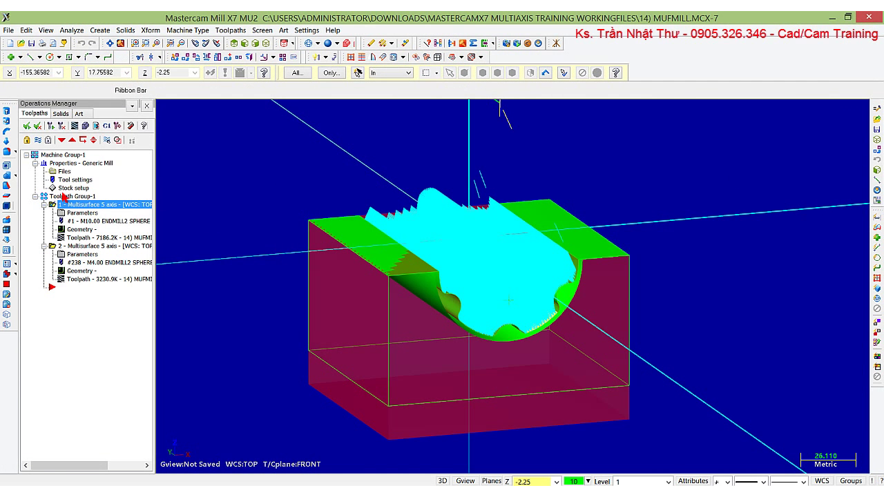
{"action": "left_click", "coordinate": [67, 196]}
{"action": "left_click", "coordinate": [86, 126]}
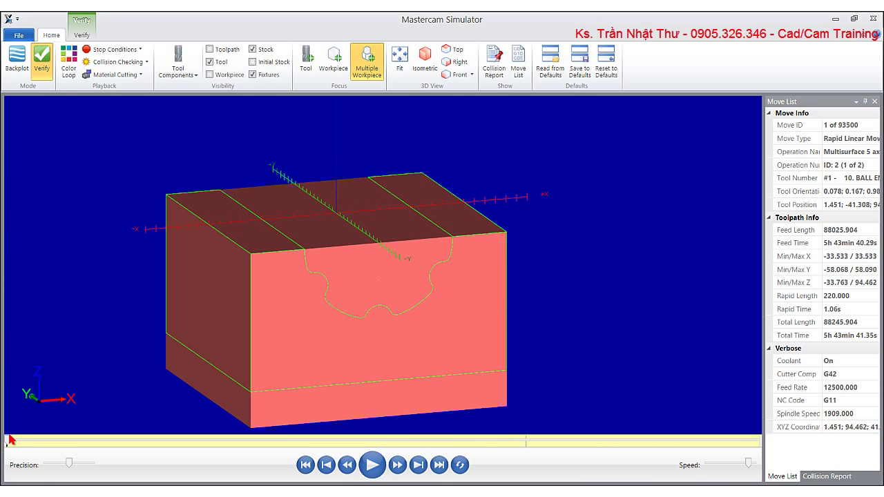
Run the simulation from near its end and show the finished machined block.
{"action": "left_click_drag", "start_coordinate": [8, 440], "coordinate": [747, 430]}
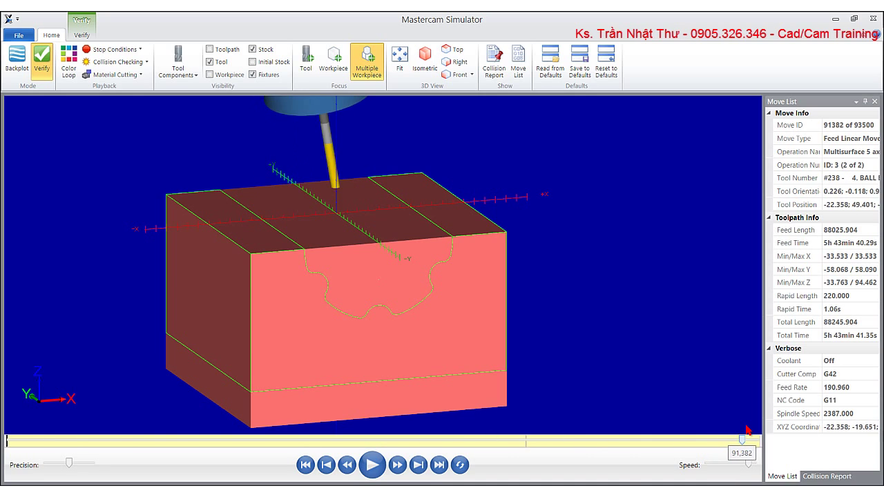
{"action": "key", "text": "r"}
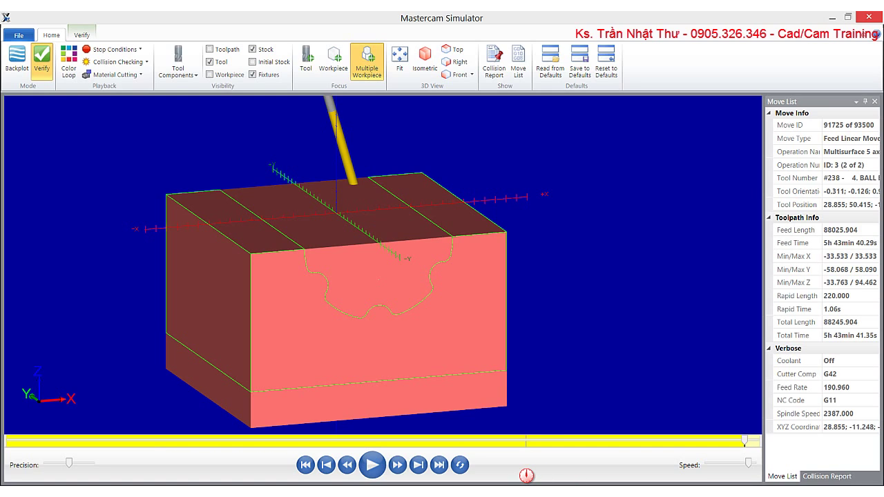
{"action": "left_click", "coordinate": [435, 459]}
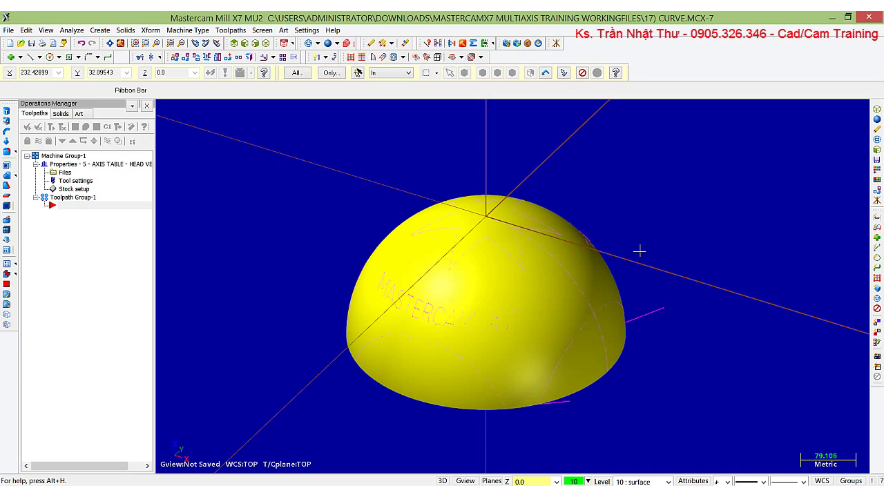
Browse the toolpath types list and tilt the view to inspect the hemisphere.
{"action": "left_click", "coordinate": [230, 30]}
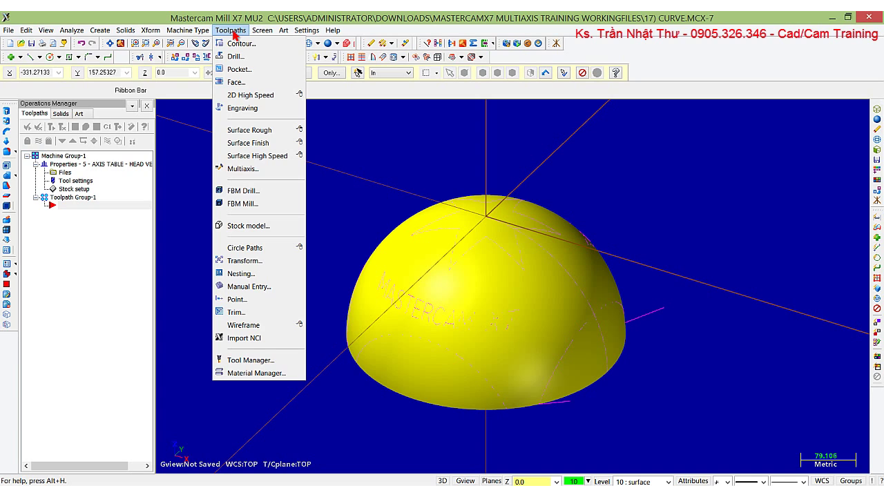
{"action": "left_click", "coordinate": [629, 163]}
{"action": "mouse_move", "coordinate": [640, 191]}
{"action": "middle_mouse_down"}
{"action": "mouse_move", "coordinate": [668, 189]}
{"action": "mouse_move", "coordinate": [681, 173]}
{"action": "mouse_move", "coordinate": [663, 230]}
{"action": "mouse_move", "coordinate": [736, 234]}
{"action": "mouse_move", "coordinate": [711, 297]}
{"action": "mouse_move", "coordinate": [661, 241]}
{"action": "middle_mouse_up"}
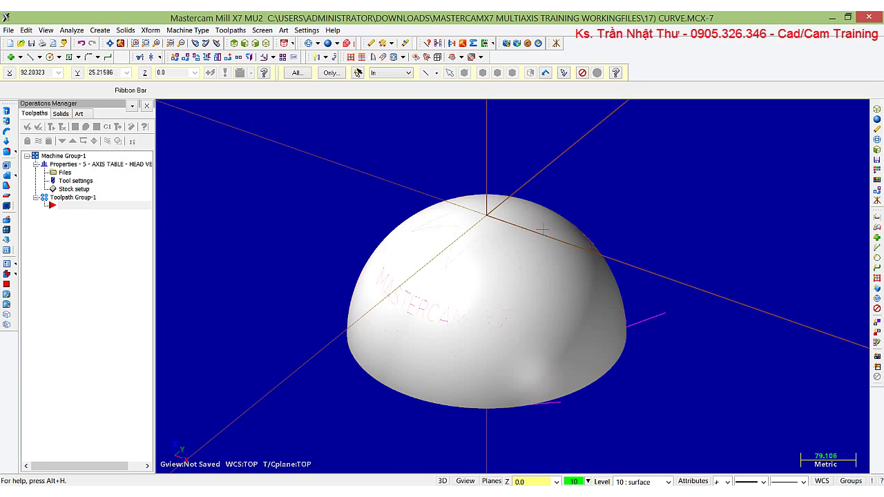
{"action": "scroll", "coordinate": [509, 233], "scroll_direction": "up", "scroll_amount": 2}
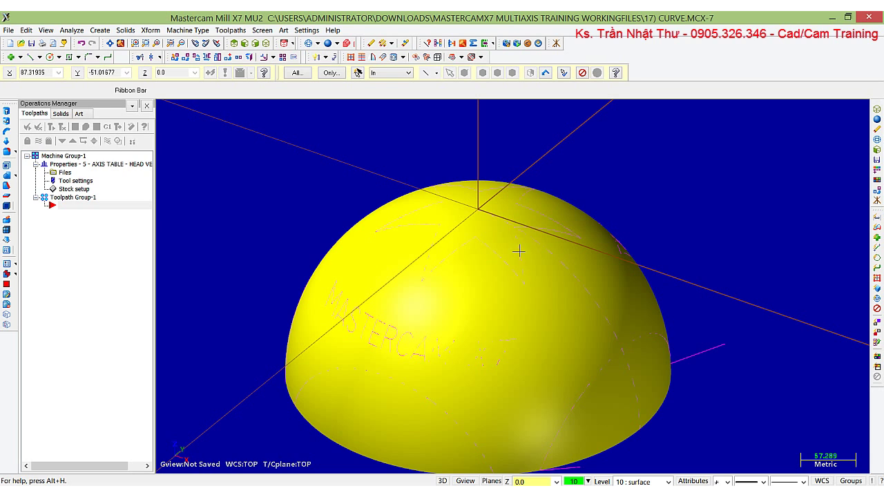
Pick the hemisphere surfaces and curves for the Curve 5 Axis operations.
{"action": "left_click", "coordinate": [479, 187]}
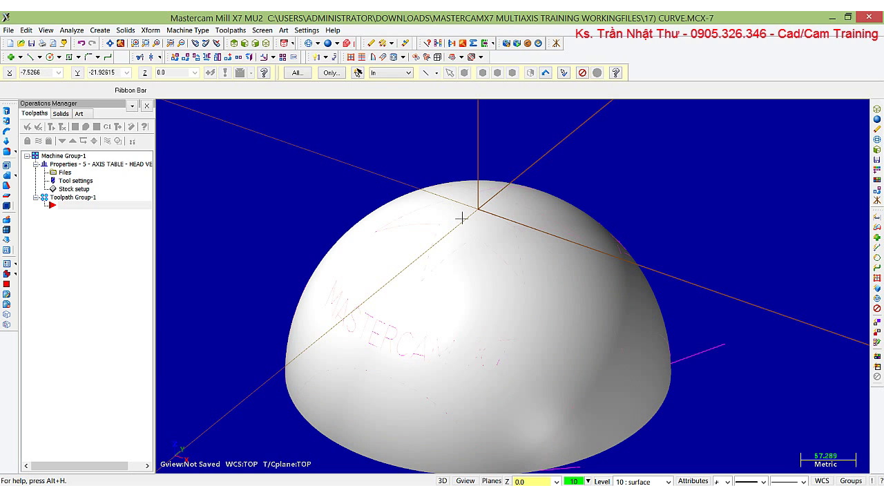
{"action": "left_click", "coordinate": [462, 218]}
{"action": "scroll", "coordinate": [735, 242], "scroll_direction": "down", "scroll_amount": 1}
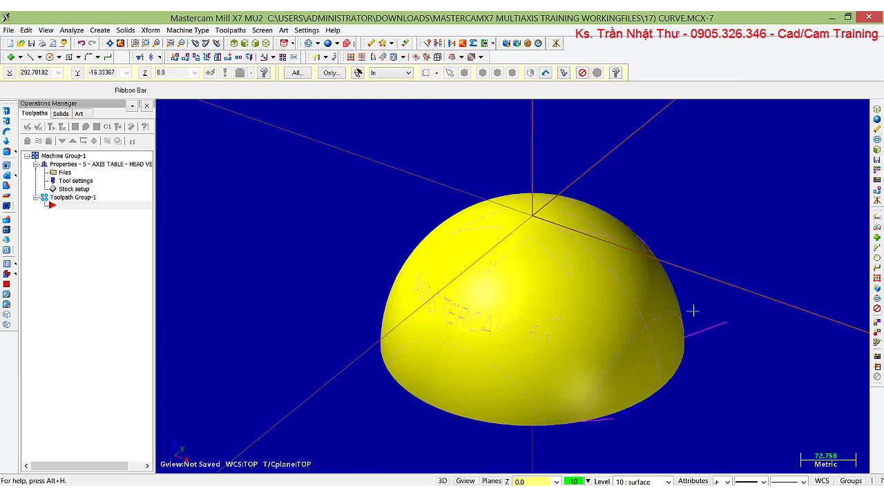
{"action": "left_click", "coordinate": [474, 308]}
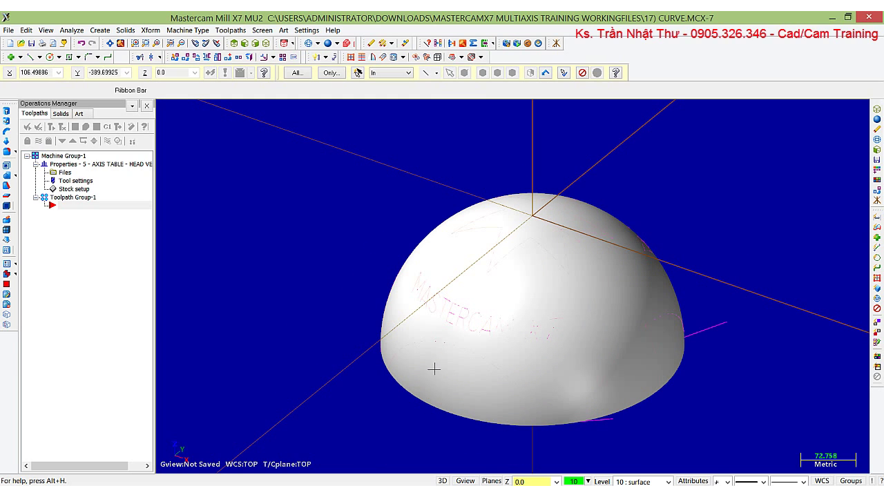
{"action": "left_click", "coordinate": [488, 385]}
{"action": "left_click", "coordinate": [565, 422]}
{"action": "left_click", "coordinate": [592, 377]}
{"action": "left_click", "coordinate": [598, 382]}
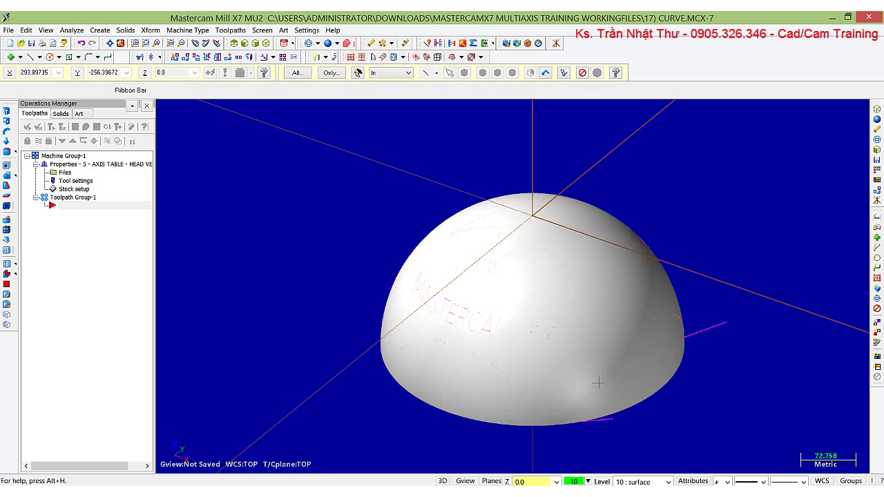
{"action": "left_click", "coordinate": [663, 314]}
{"action": "left_click", "coordinate": [592, 363]}
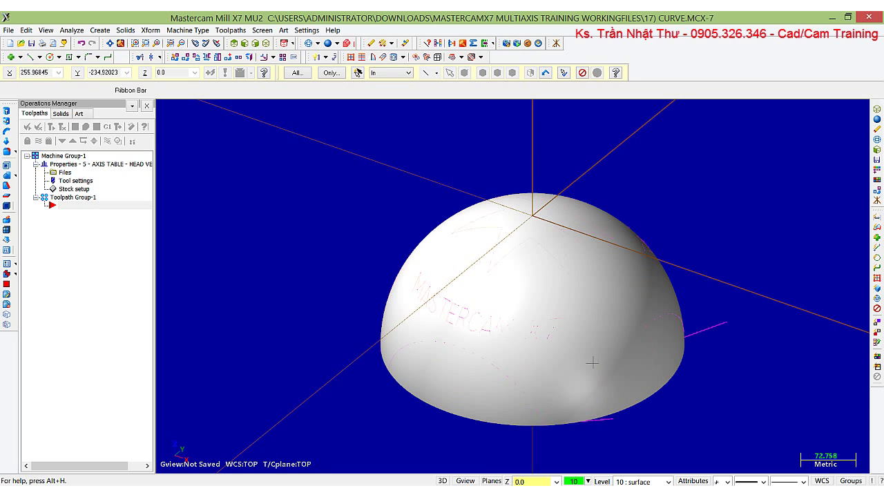
{"action": "left_click", "coordinate": [684, 309]}
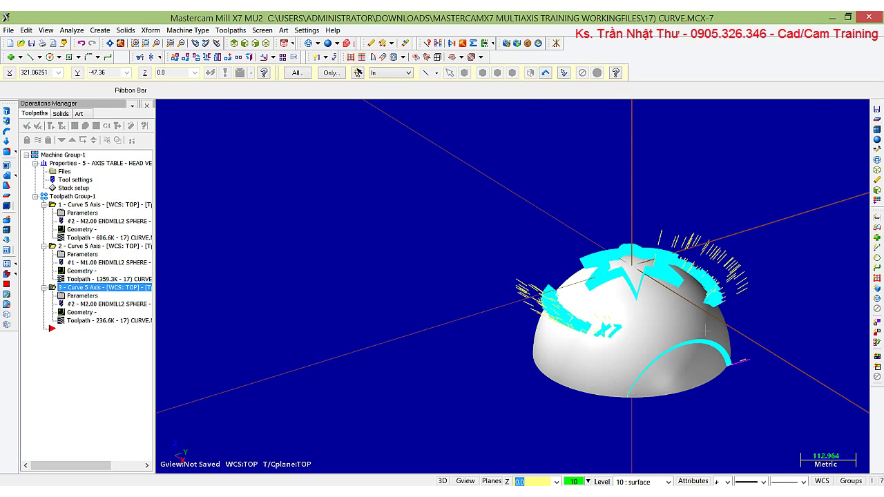
Play the Curve 5 Axis operation 3 backplot, rotating around the hemisphere, then close it.
{"action": "left_click", "coordinate": [74, 126]}
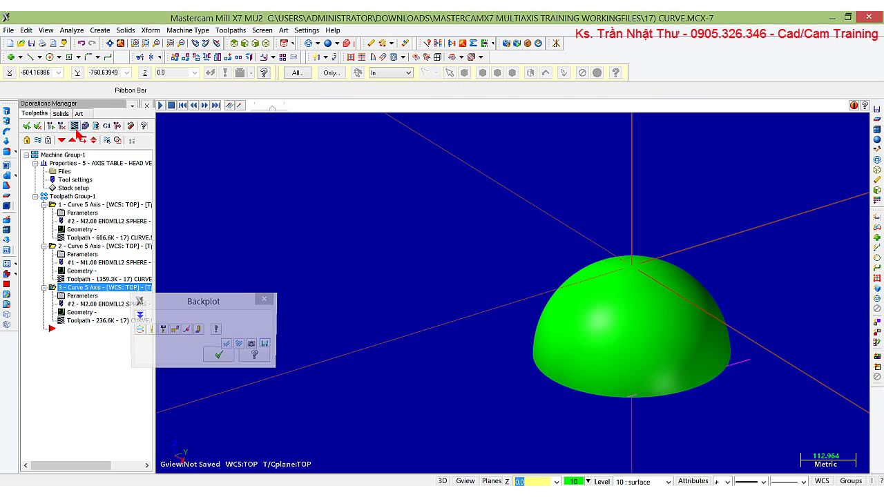
{"action": "left_click", "coordinate": [159, 107]}
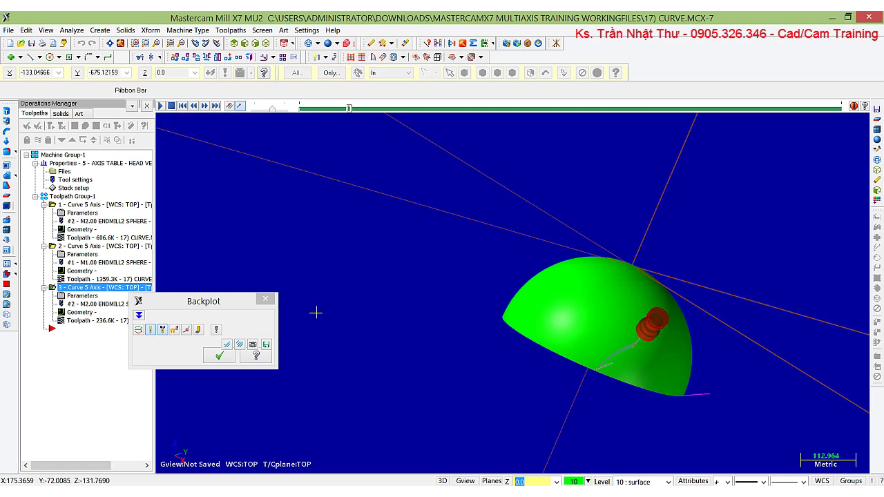
{"action": "middle_click_drag", "start_coordinate": [322, 310], "coordinate": [538, 387]}
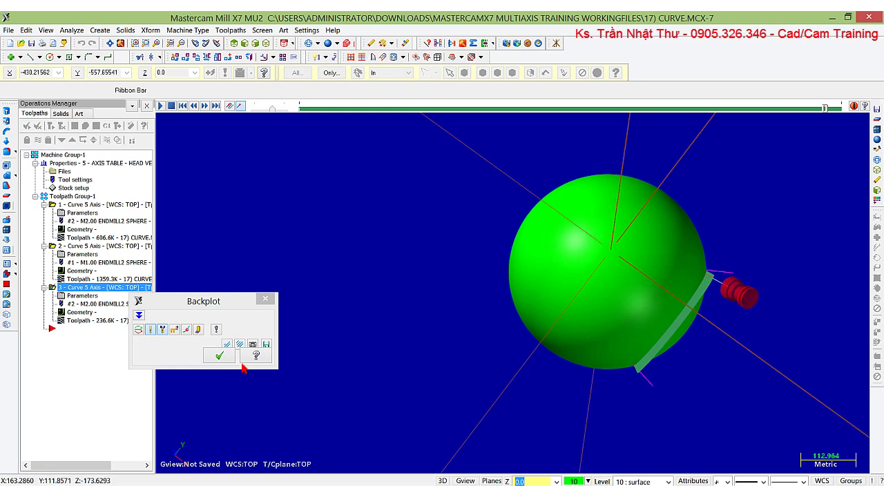
{"action": "left_click", "coordinate": [225, 357]}
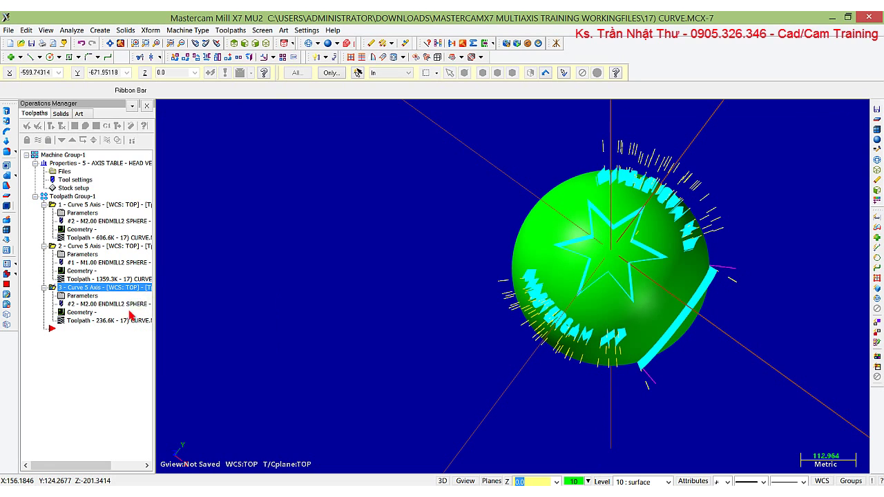
Simulate the worm-shaft machining with Focus on Tool at maximum speed, then fit the part.
{"action": "left_click", "coordinate": [228, 31]}
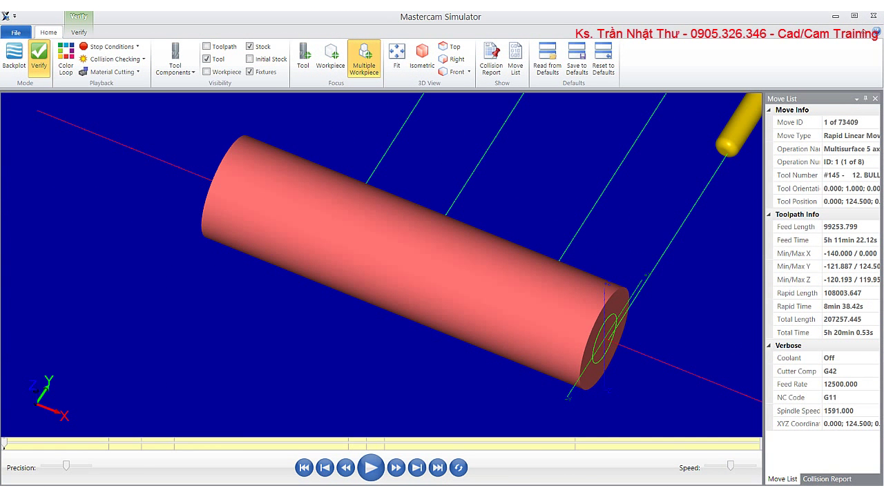
{"action": "left_click", "coordinate": [371, 468]}
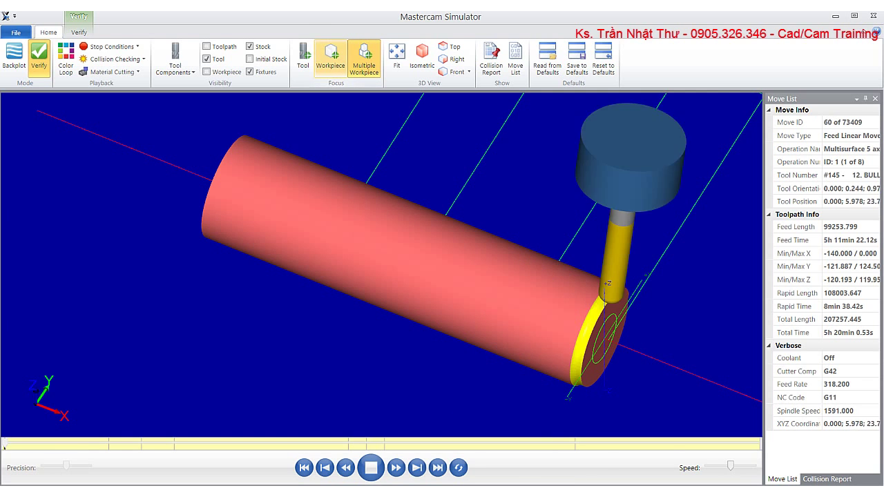
{"action": "left_click", "coordinate": [303, 58]}
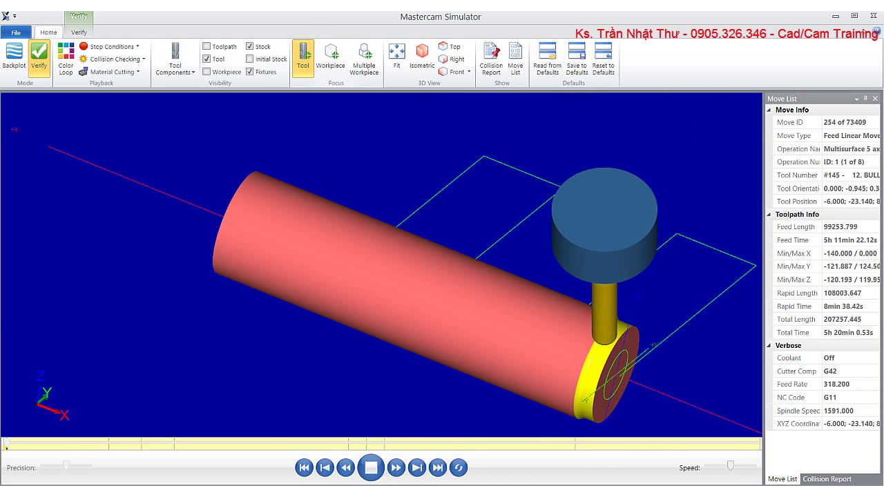
{"action": "left_click_drag", "start_coordinate": [730, 468], "coordinate": [757, 468]}
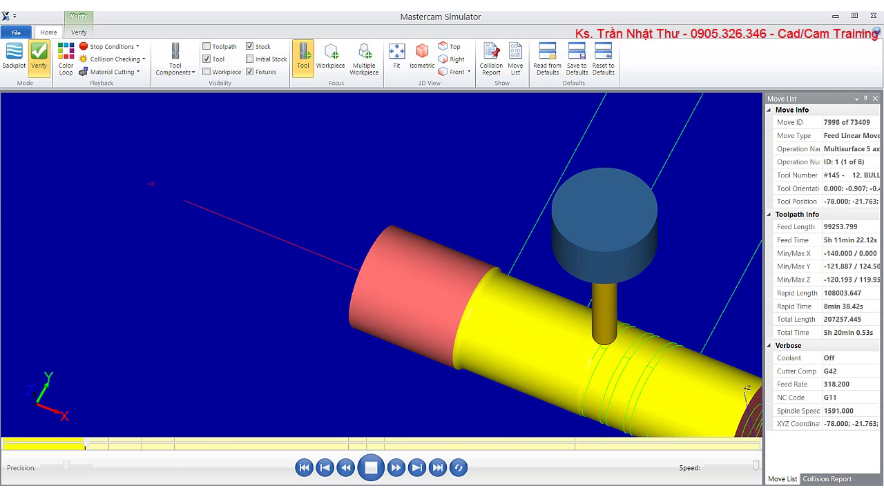
{"action": "left_click", "coordinate": [396, 59]}
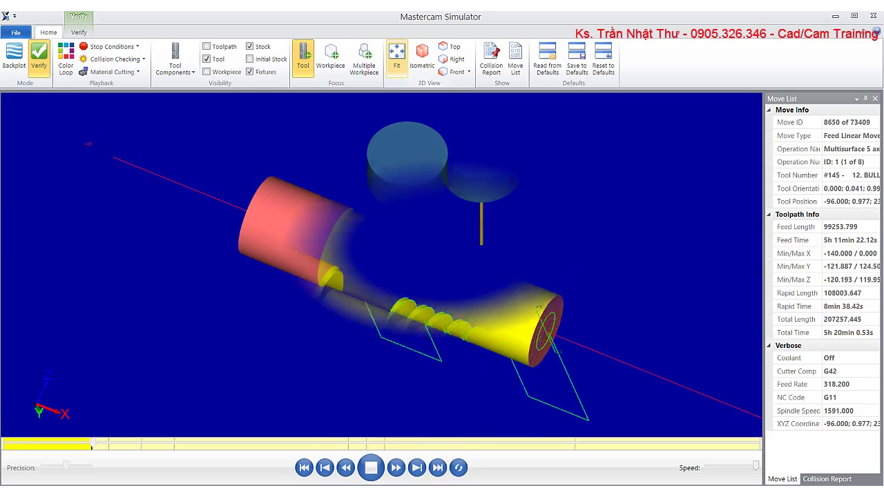
{"action": "scroll", "coordinate": [539, 333], "scroll_direction": "down", "scroll_amount": 3}
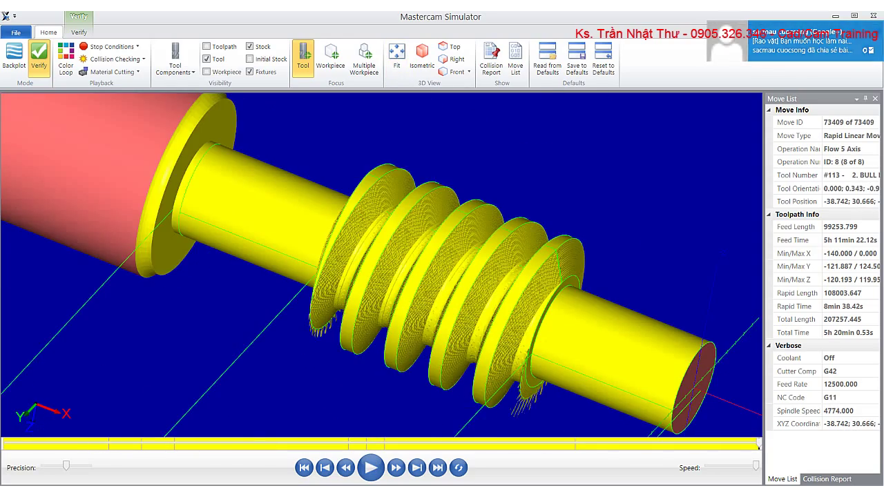
{"action": "mouse_move", "coordinate": [525, 311]}
{"action": "middle_mouse_down"}
{"action": "mouse_move", "coordinate": [549, 329]}
{"action": "mouse_move", "coordinate": [529, 340]}
{"action": "middle_mouse_up"}
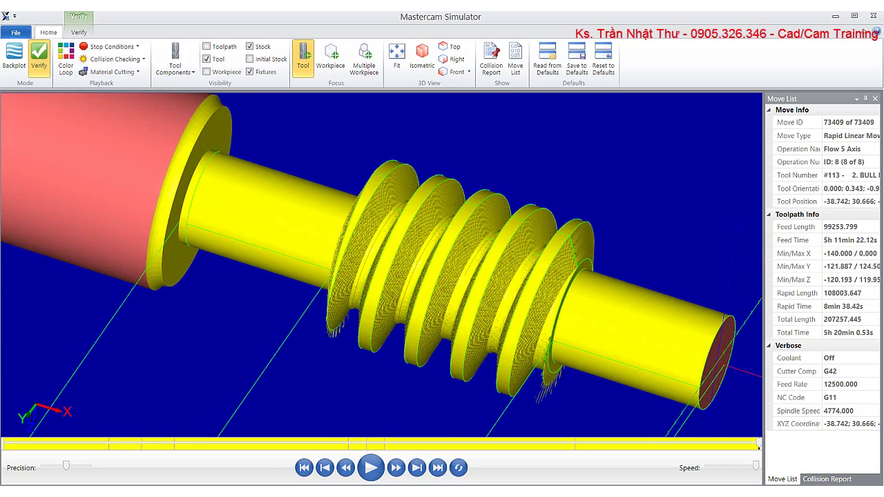
{"action": "scroll", "coordinate": [456, 276], "scroll_direction": "up", "scroll_amount": 3}
{"action": "scroll", "coordinate": [456, 277], "scroll_direction": "down", "scroll_amount": 1}
{"action": "scroll", "coordinate": [456, 276], "scroll_direction": "up", "scroll_amount": 3}
{"action": "scroll", "coordinate": [456, 276], "scroll_direction": "up", "scroll_amount": 2}
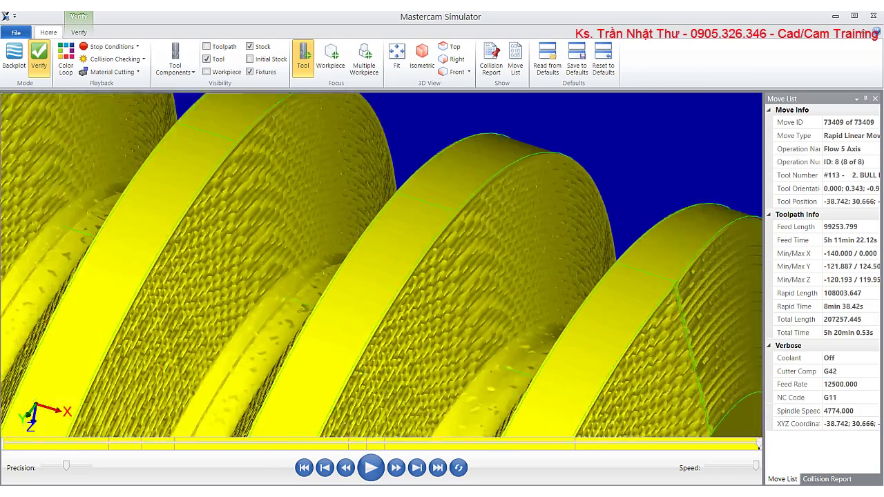
{"action": "scroll", "coordinate": [456, 276], "scroll_direction": "up", "scroll_amount": 2}
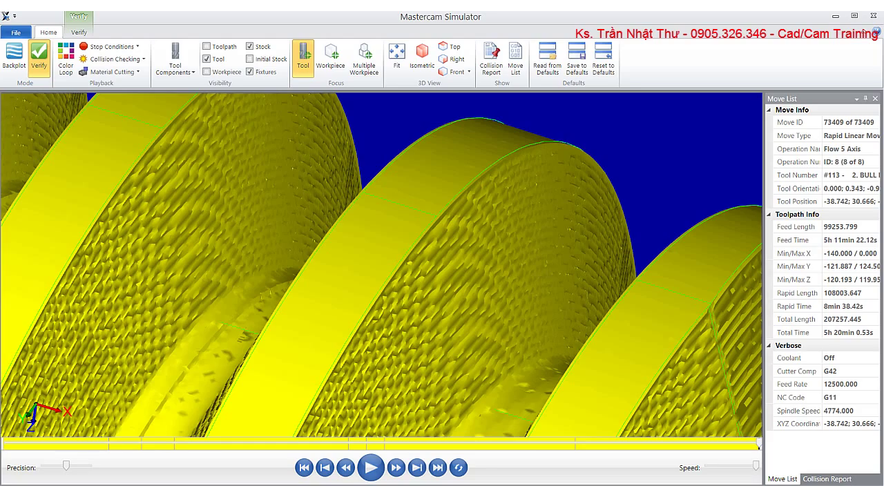
{"action": "scroll", "coordinate": [392, 276], "scroll_direction": "down", "scroll_amount": 3}
{"action": "scroll", "coordinate": [393, 276], "scroll_direction": "up", "scroll_amount": 2}
{"action": "scroll", "coordinate": [393, 277], "scroll_direction": "down", "scroll_amount": 3}
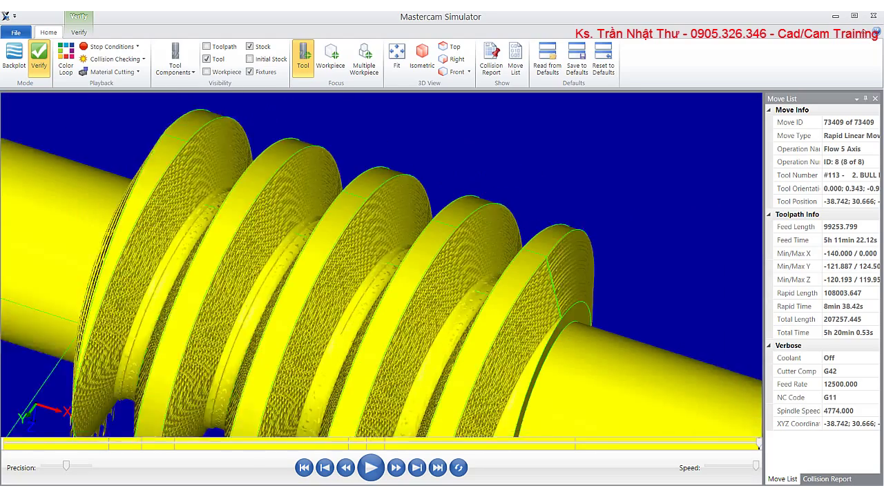
{"action": "scroll", "coordinate": [392, 277], "scroll_direction": "down", "scroll_amount": 2}
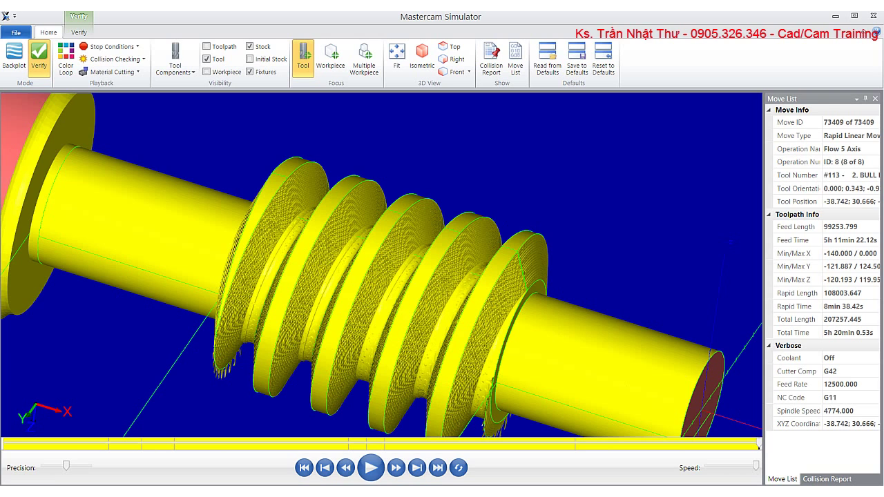
{"action": "scroll", "coordinate": [487, 361], "scroll_direction": "down", "scroll_amount": 3}
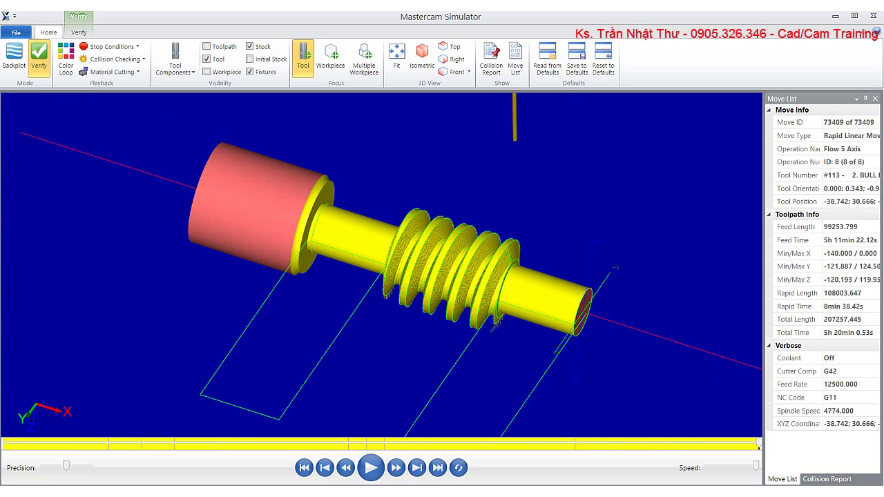
{"action": "scroll", "coordinate": [487, 362], "scroll_direction": "up", "scroll_amount": 1}
{"action": "scroll", "coordinate": [487, 361], "scroll_direction": "up", "scroll_amount": 2}
{"action": "scroll", "coordinate": [487, 361], "scroll_direction": "down", "scroll_amount": 1}
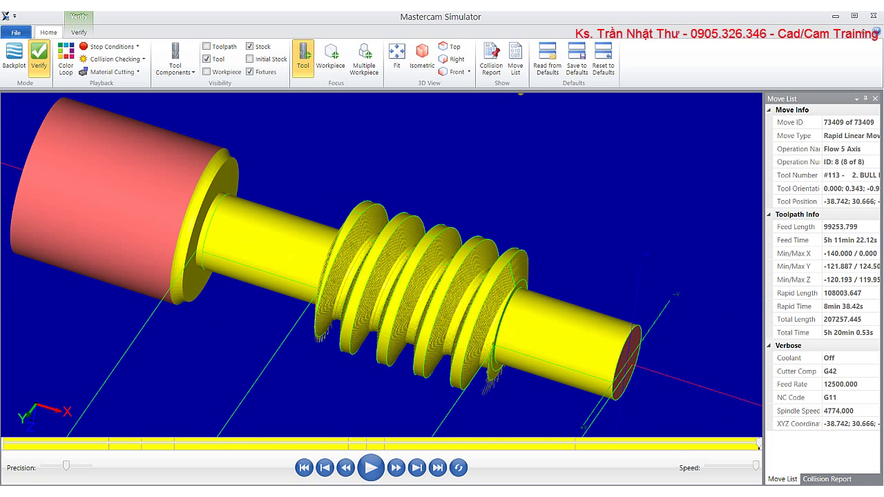